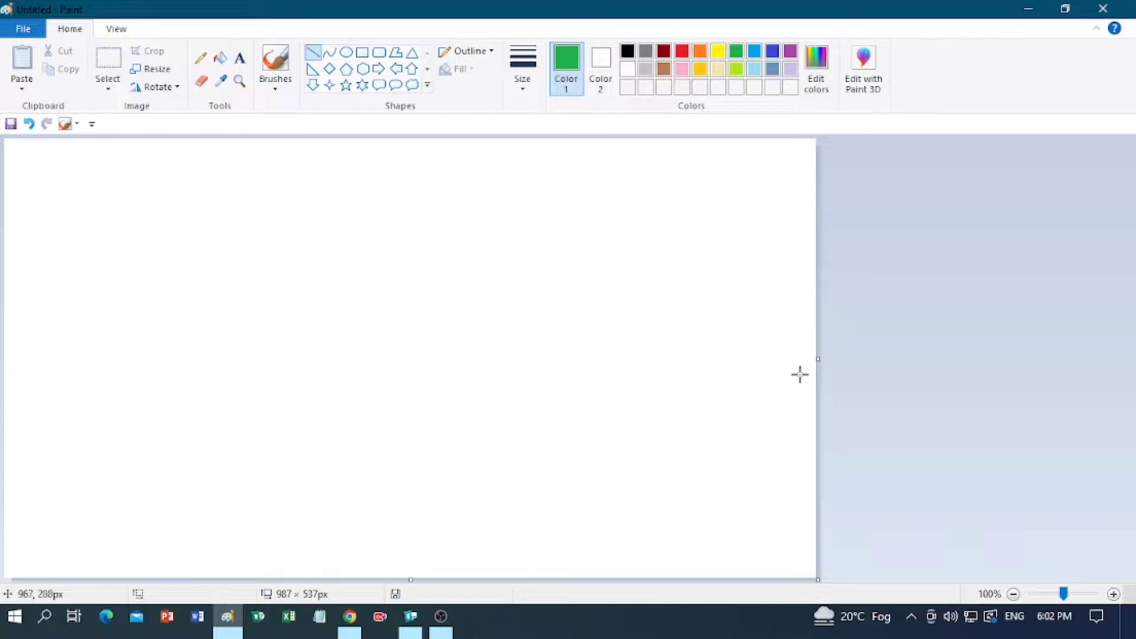
Step: Draw a green diagonal line about 506 × 261 px across the canvas's lower-right corner and fill that corner green
mouse_move(815, 373)
mouse_down()
mouse_move(426, 553)
mouse_move(400, 585)
mouse_up()
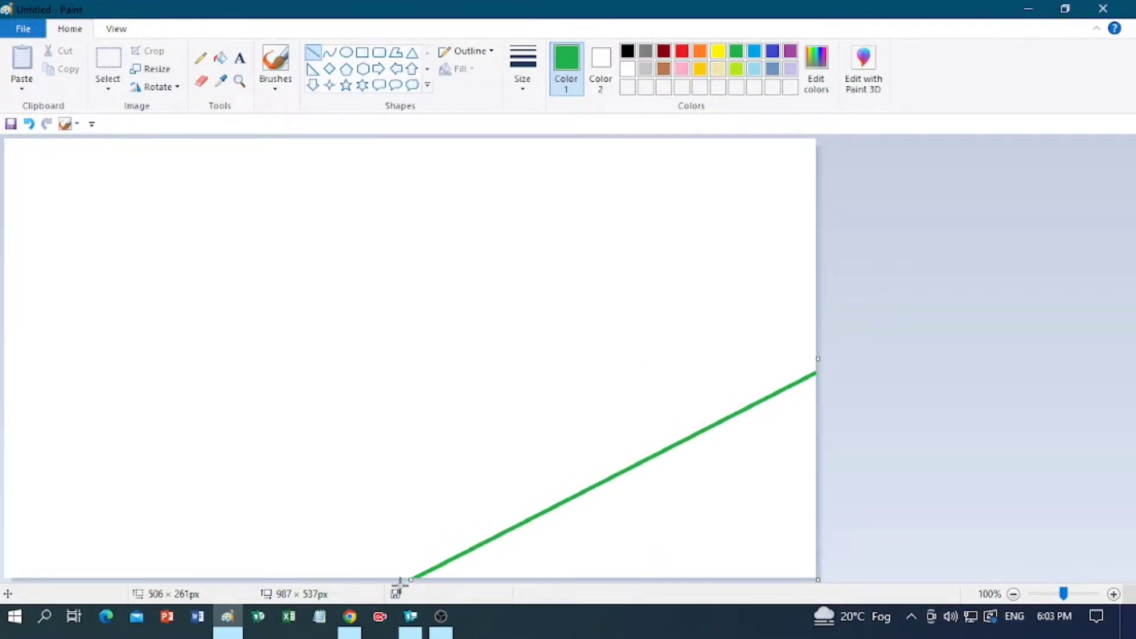
click(222, 62)
click(740, 506)
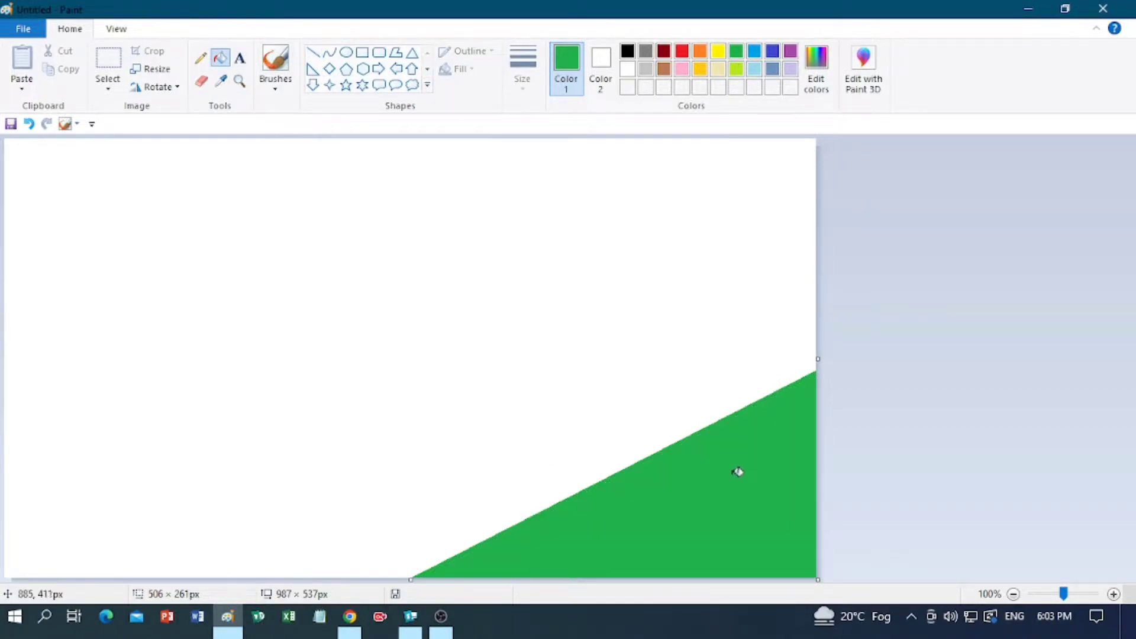
Step: Draw a second green diagonal, about 878 × 452 px, from the upper edge to the left edge and fill the middle band dark green
click(312, 52)
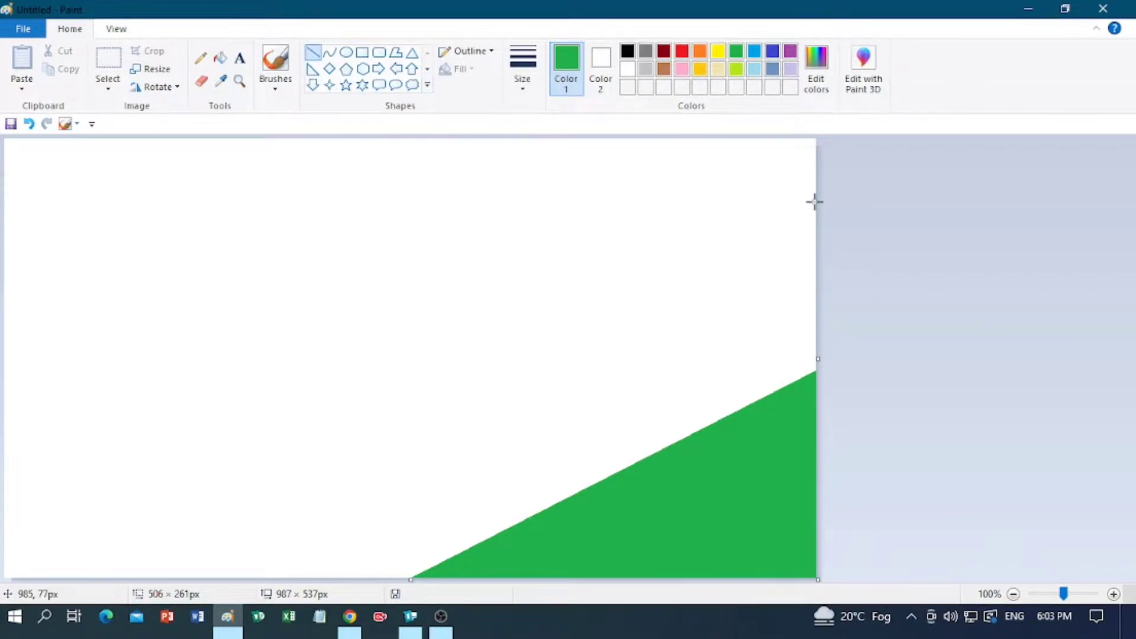
mouse_move(722, 140)
mouse_down()
mouse_move(389, 368)
mouse_move(6, 504)
mouse_up()
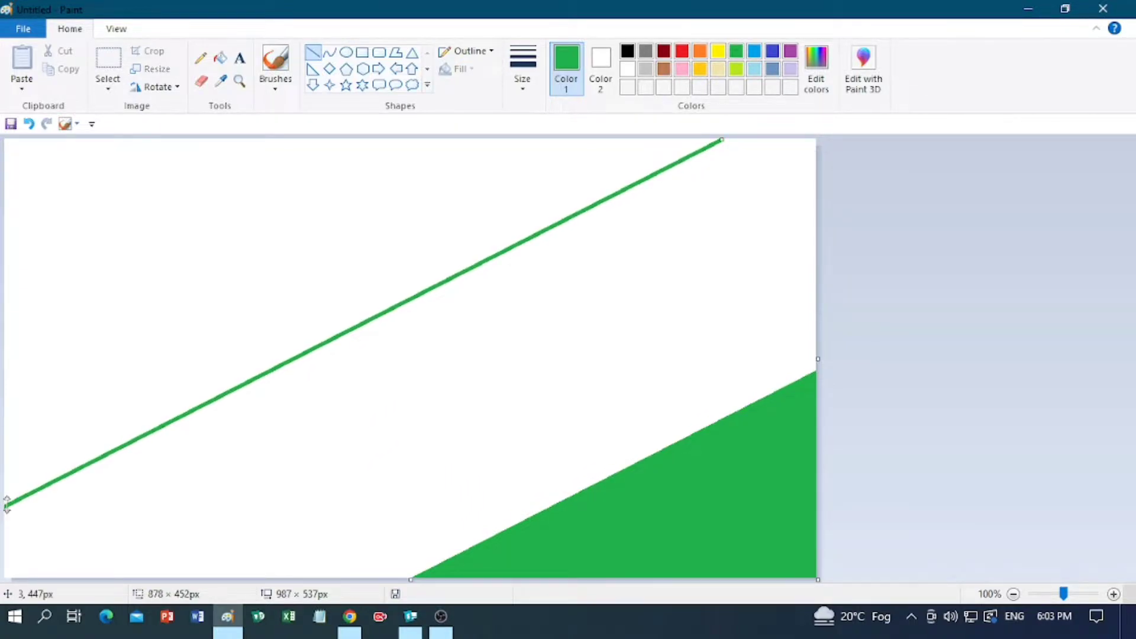
click(228, 61)
click(817, 68)
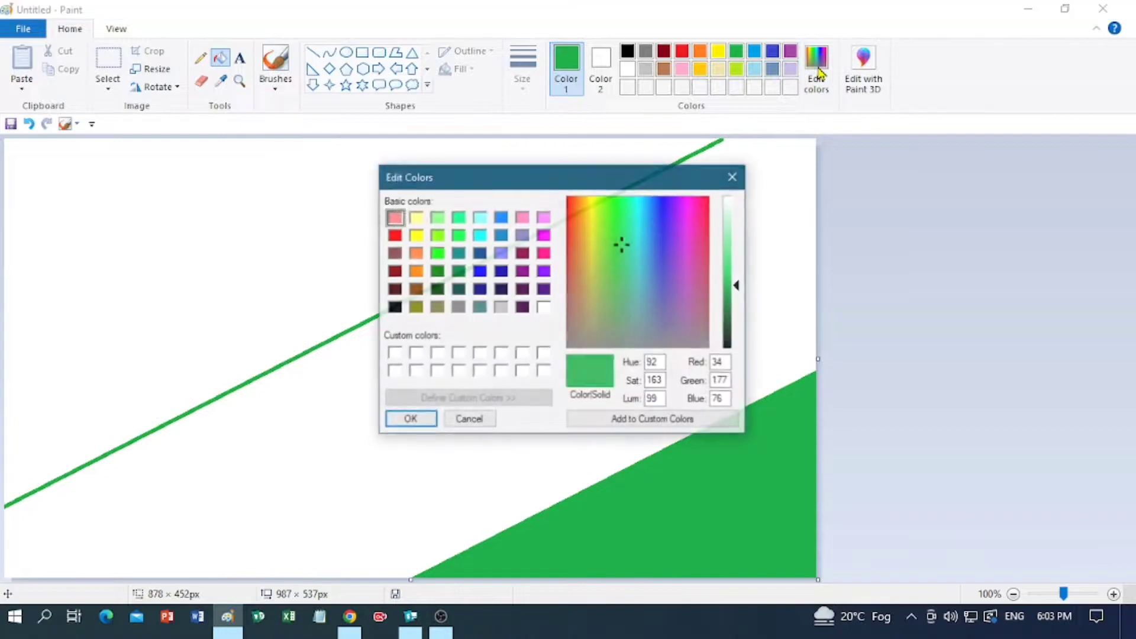
drag(739, 284, 744, 339)
click(410, 419)
click(483, 372)
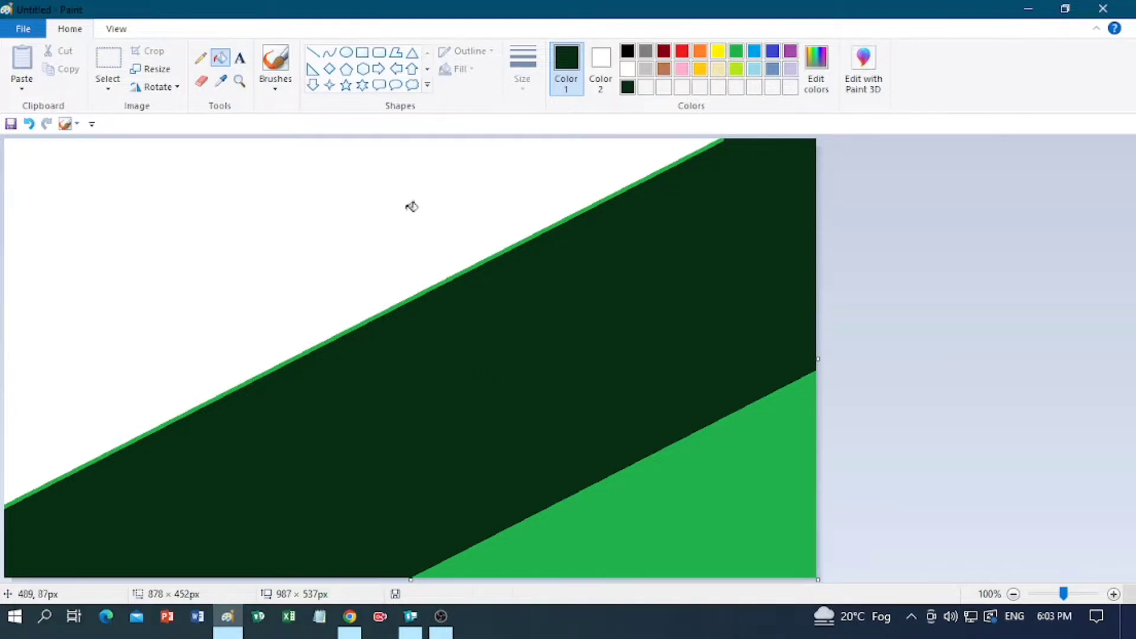
Step: Darken the custom green to near black and fill the remaining white upper-left area with it
click(629, 53)
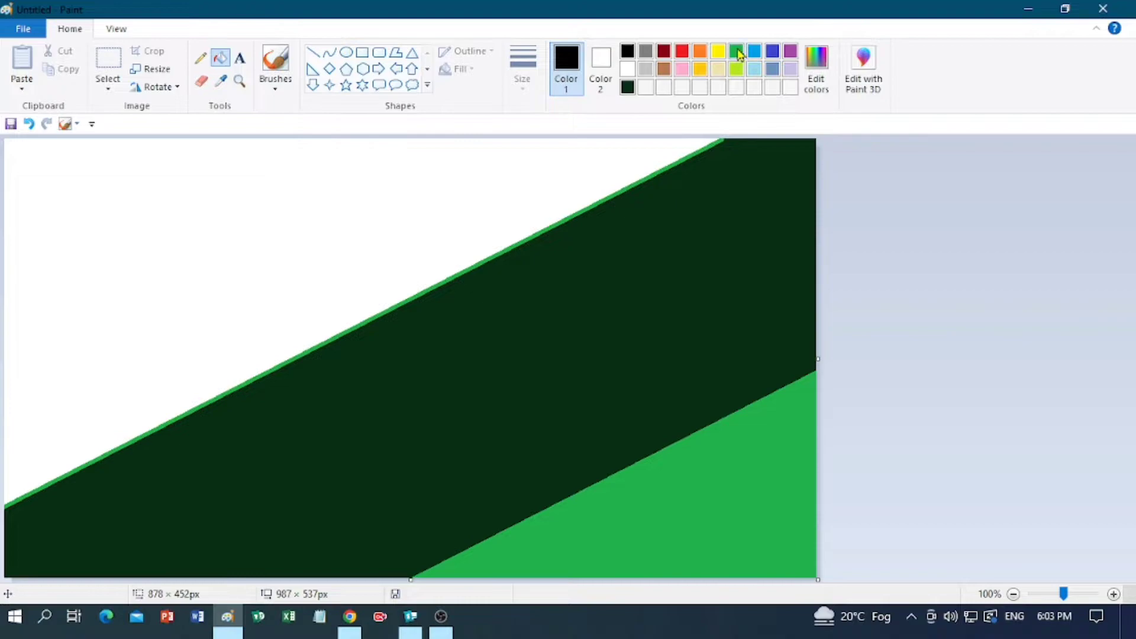
click(629, 88)
click(817, 69)
click(739, 325)
drag(740, 328, 733, 370)
click(412, 420)
click(215, 246)
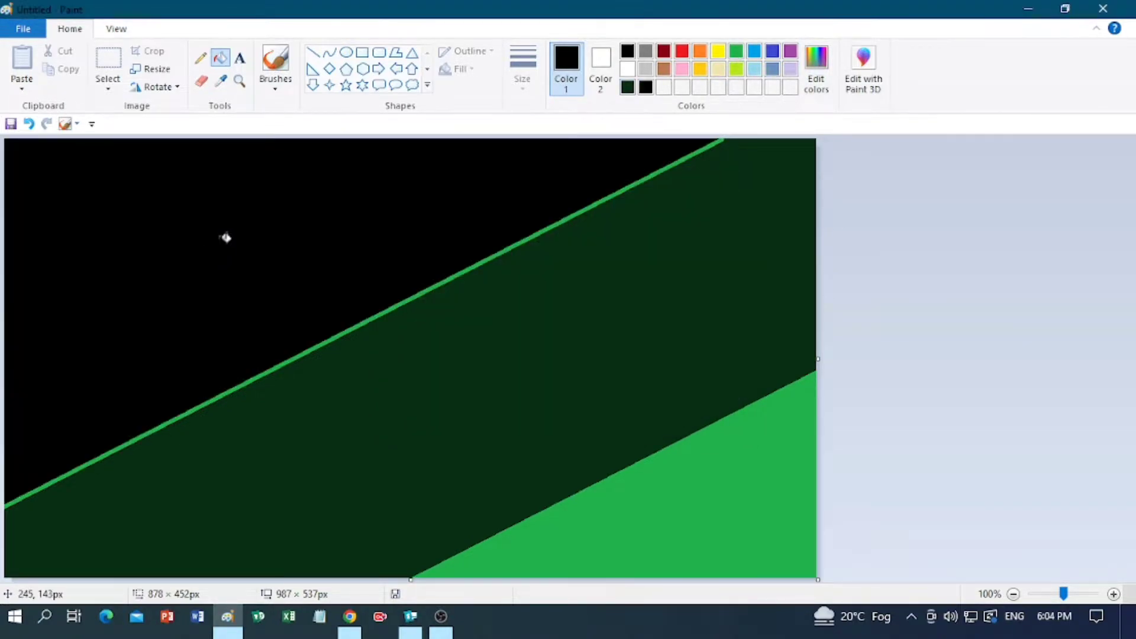
Step: Resize the image to a width of 1 pixel without maintaining the aspect ratio, leaving the height at 537 pixels
click(151, 68)
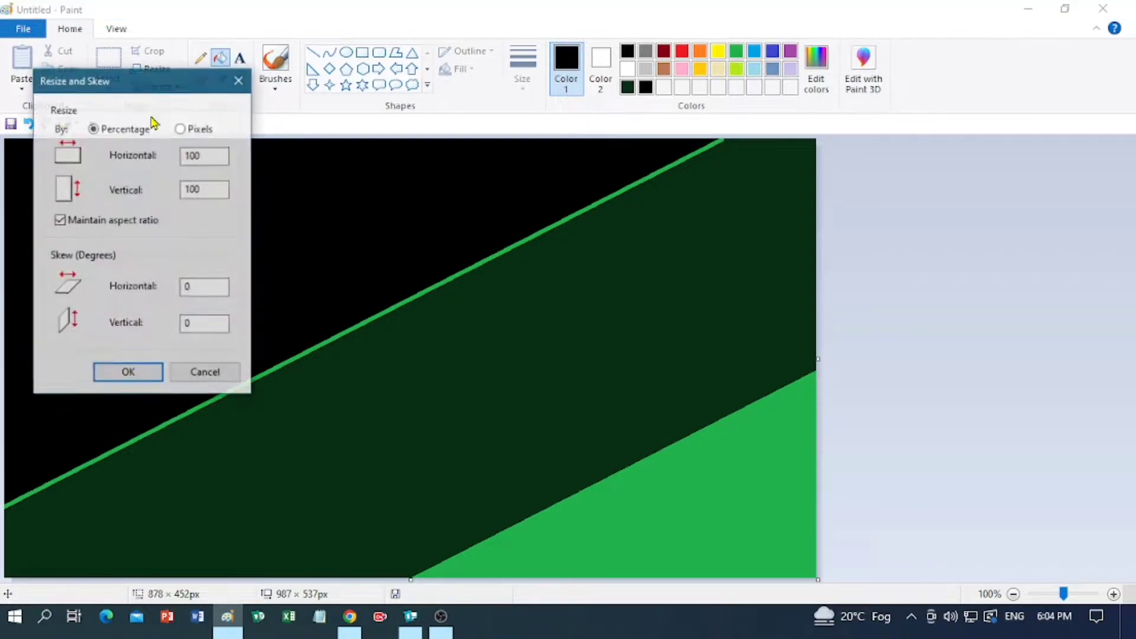
click(181, 129)
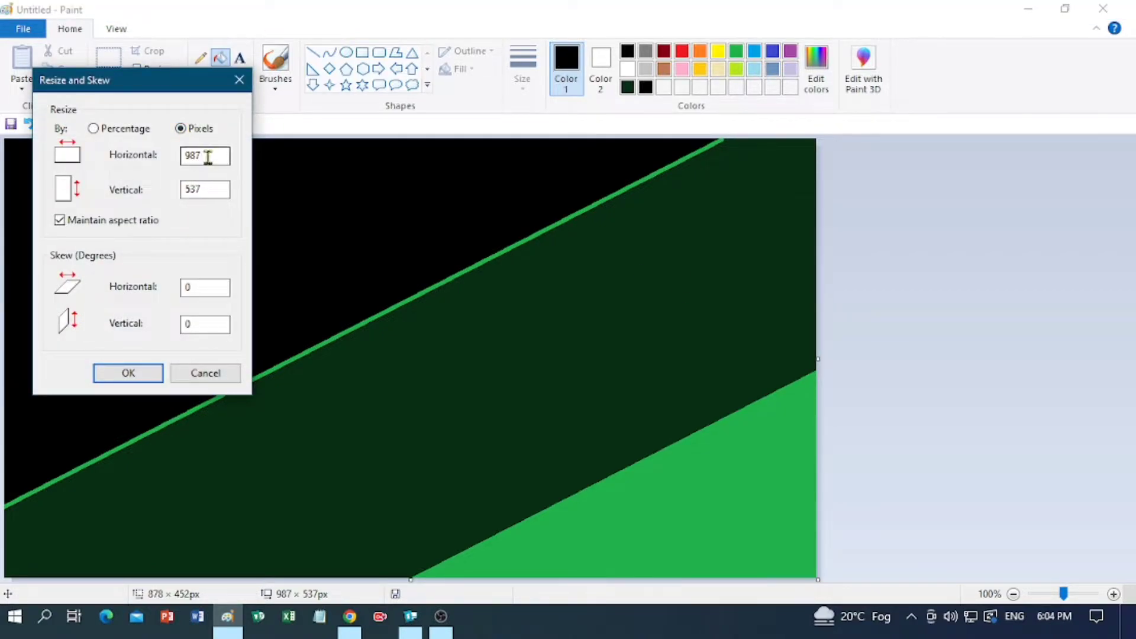
text(1)
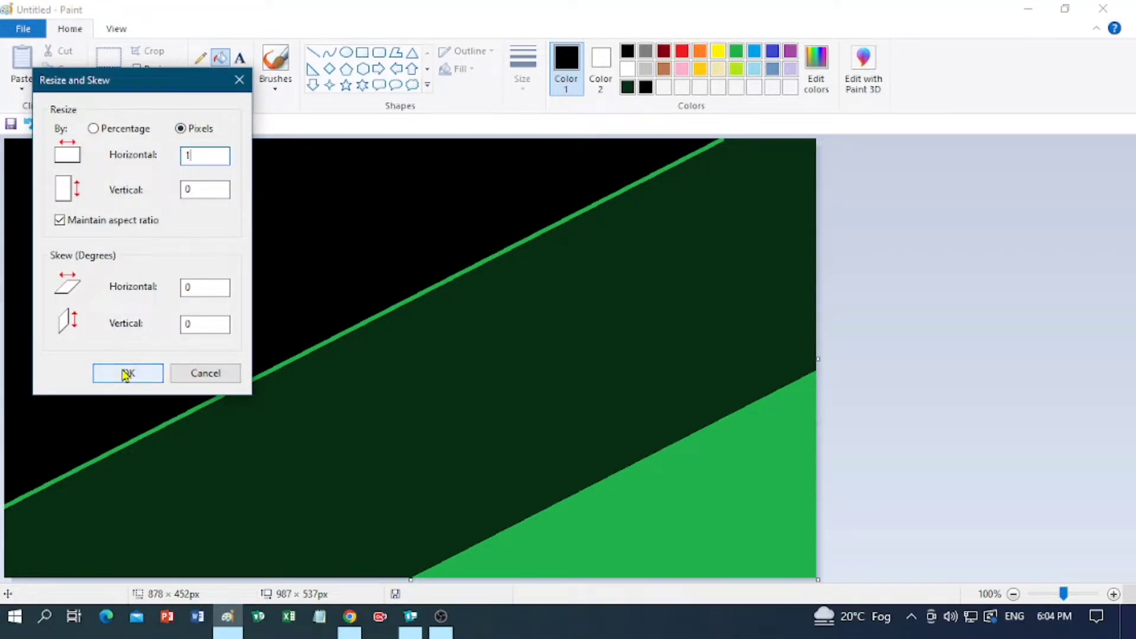
click(113, 131)
click(184, 129)
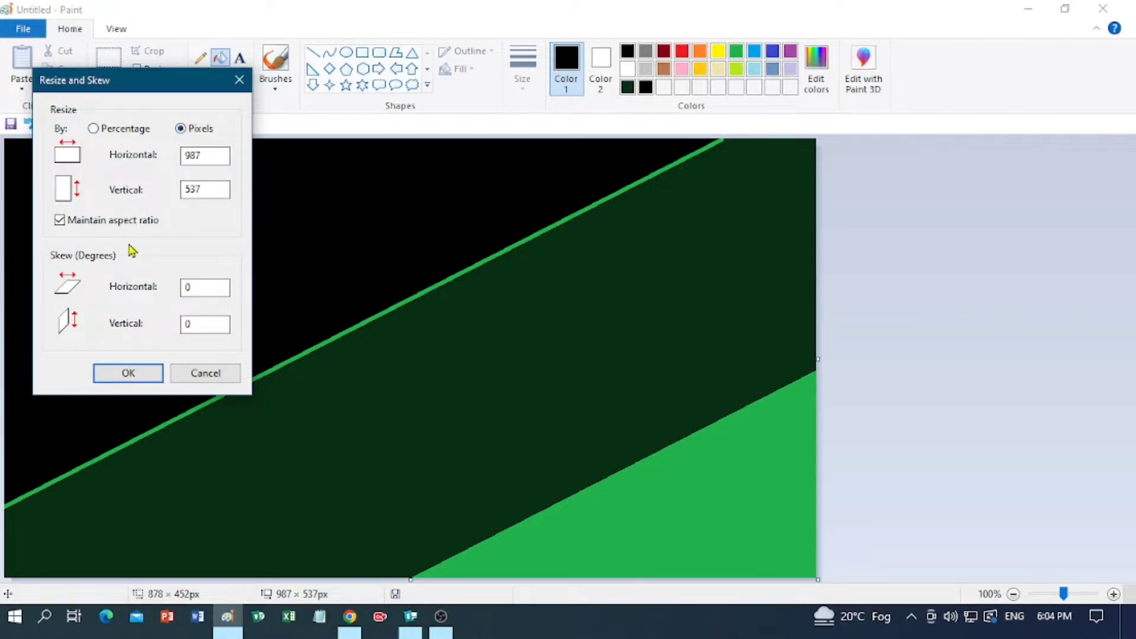
double_click(209, 156)
text(1)
click(124, 373)
Step: Stretch the one-pixel-wide strip to 937 × 537 px without maintaining the aspect ratio to form a smooth gradient
click(152, 69)
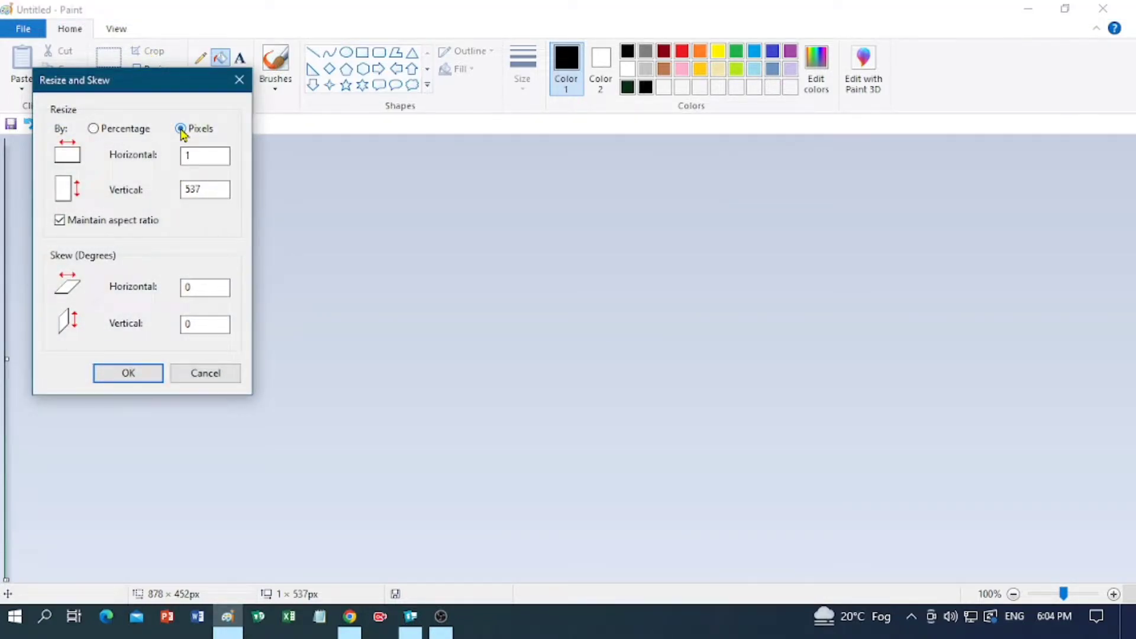
click(134, 222)
click(123, 375)
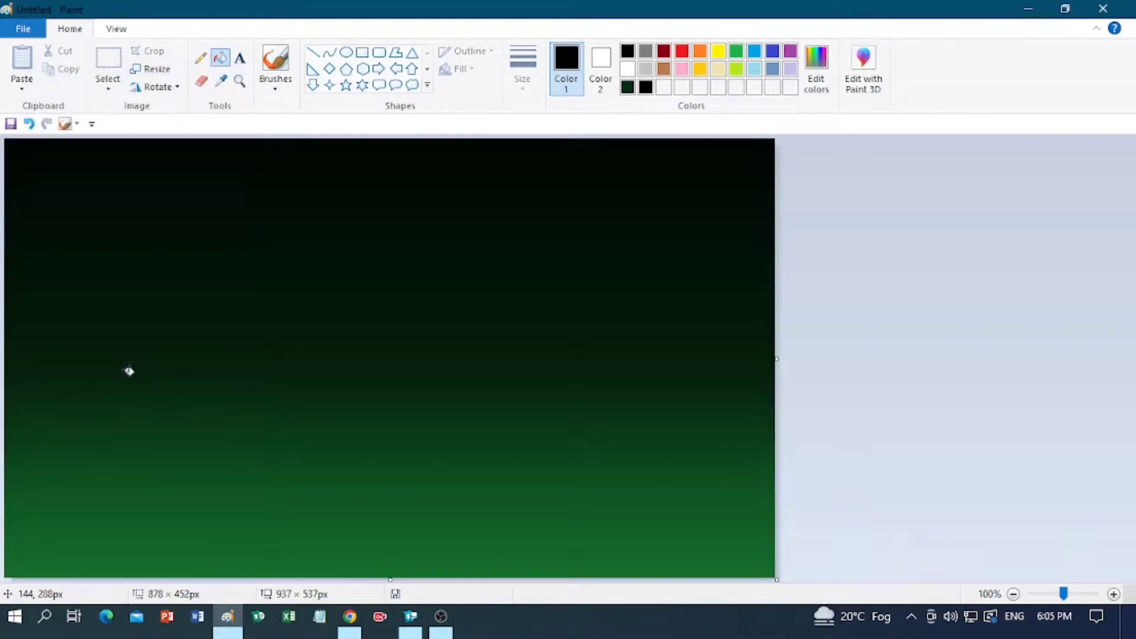
Step: Clear the bright green lower part of the gradient and shorten the canvas to 494 px high
click(119, 62)
drag(390, 578, 390, 543)
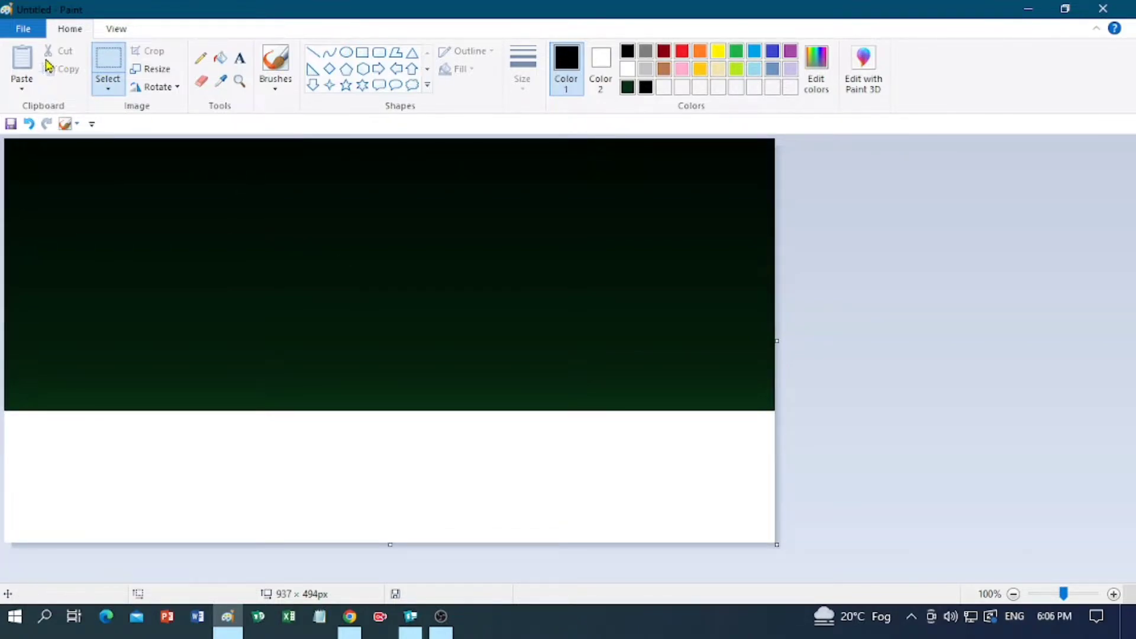
Step: Duplicate the whole image, shift the copy slightly down and flip it vertically
click(108, 88)
click(131, 181)
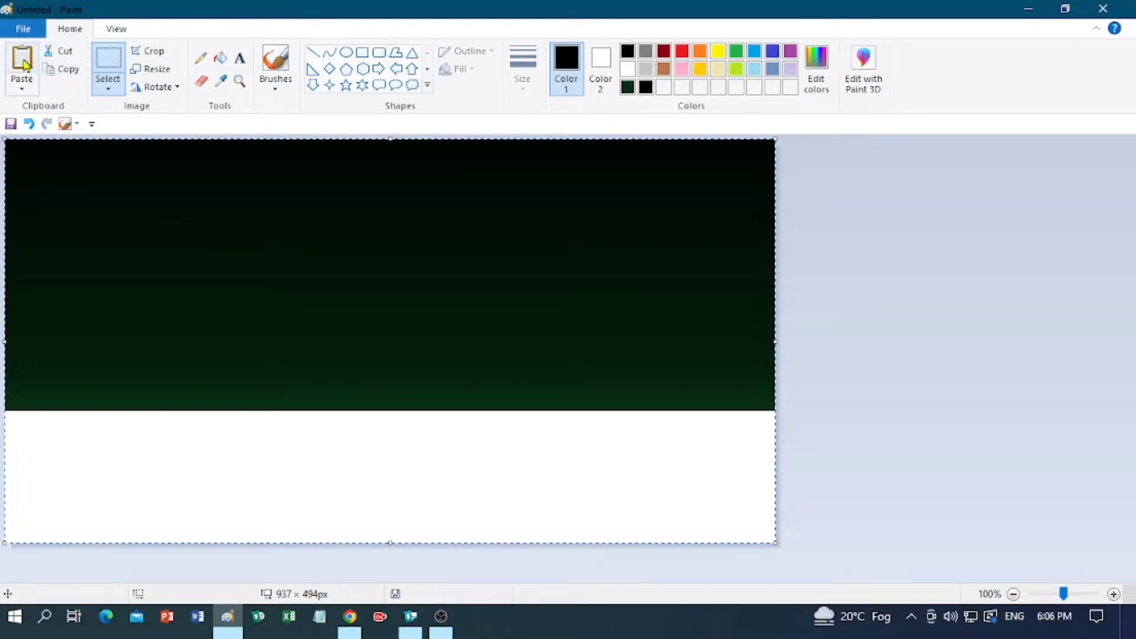
drag(197, 218, 206, 253)
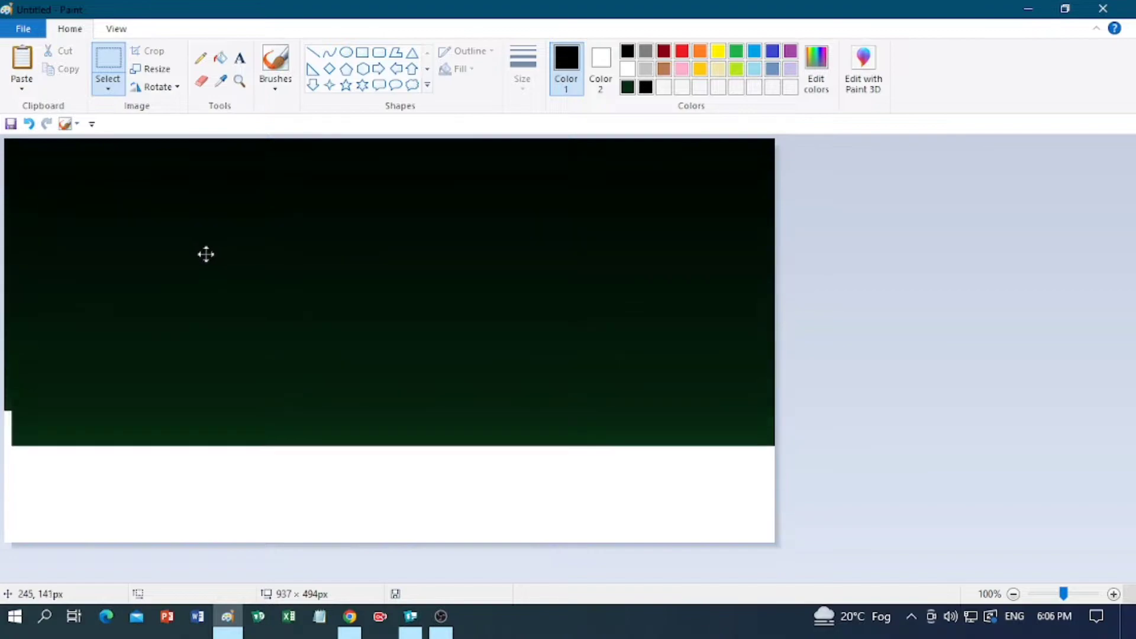
click(171, 86)
click(180, 161)
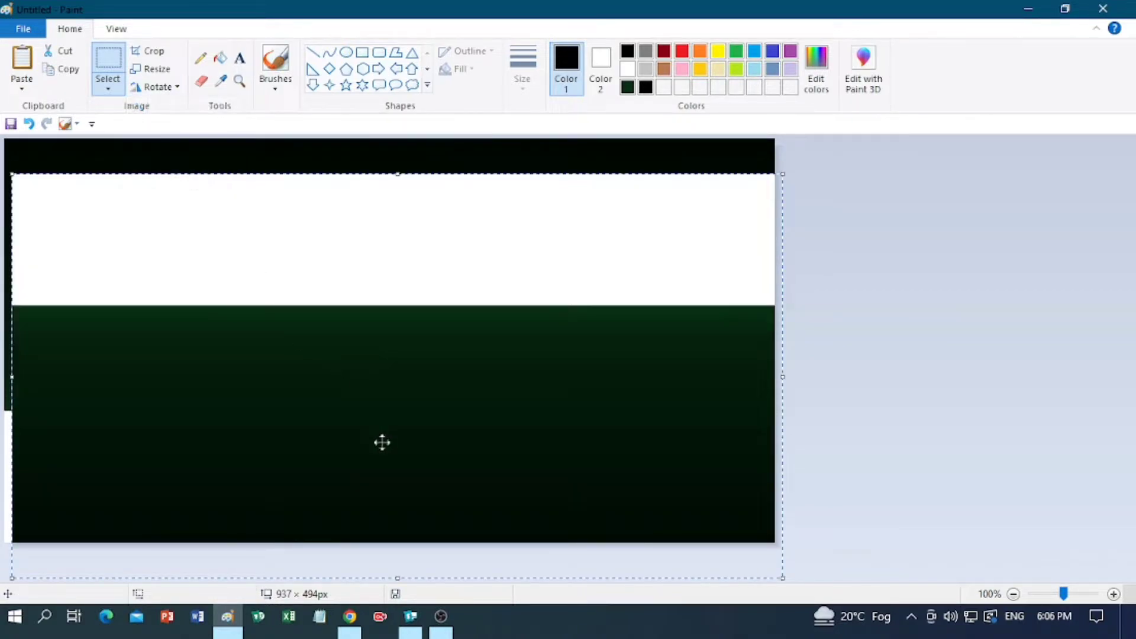
Step: Make the flipped copy's selection transparent and move it down to mirror the gradient over the white lower area
drag(341, 428, 332, 457)
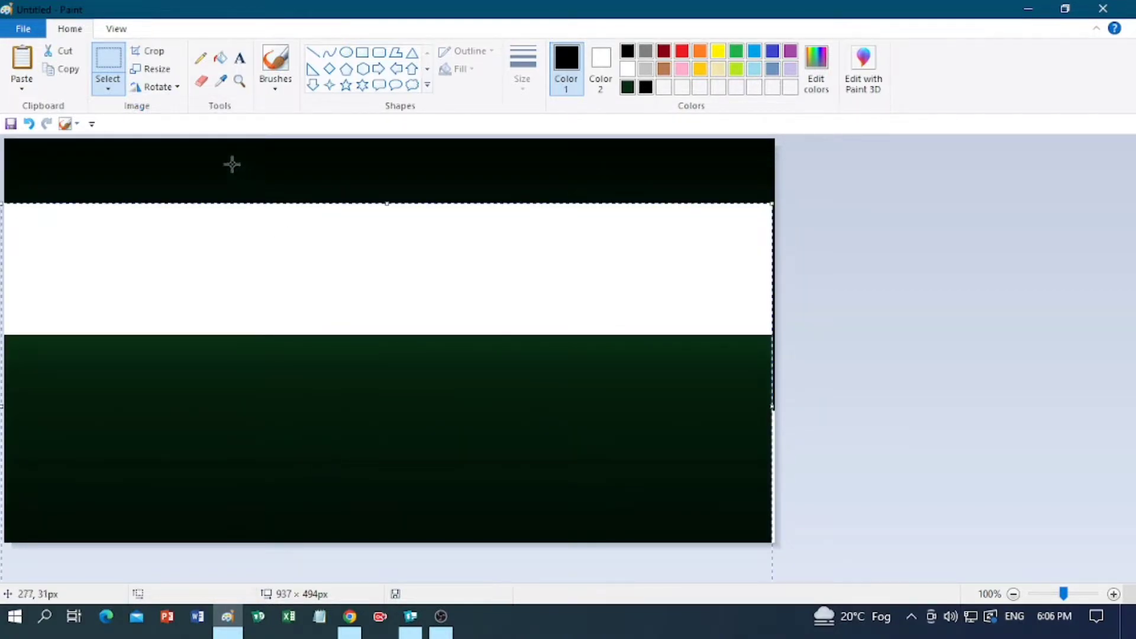
click(108, 88)
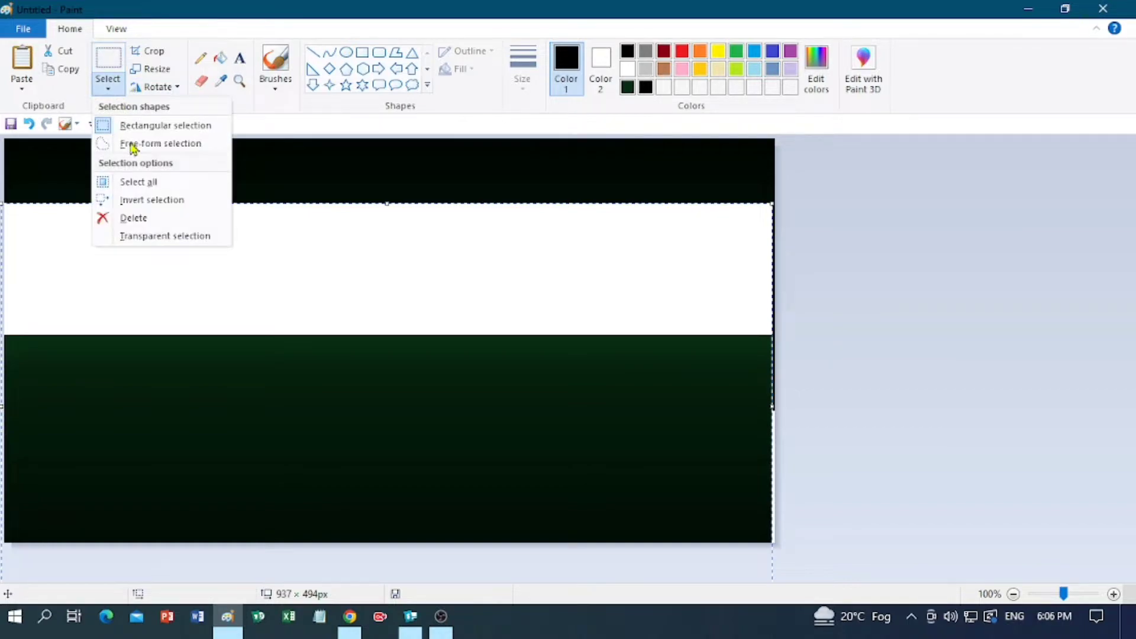
click(164, 235)
drag(347, 430, 350, 502)
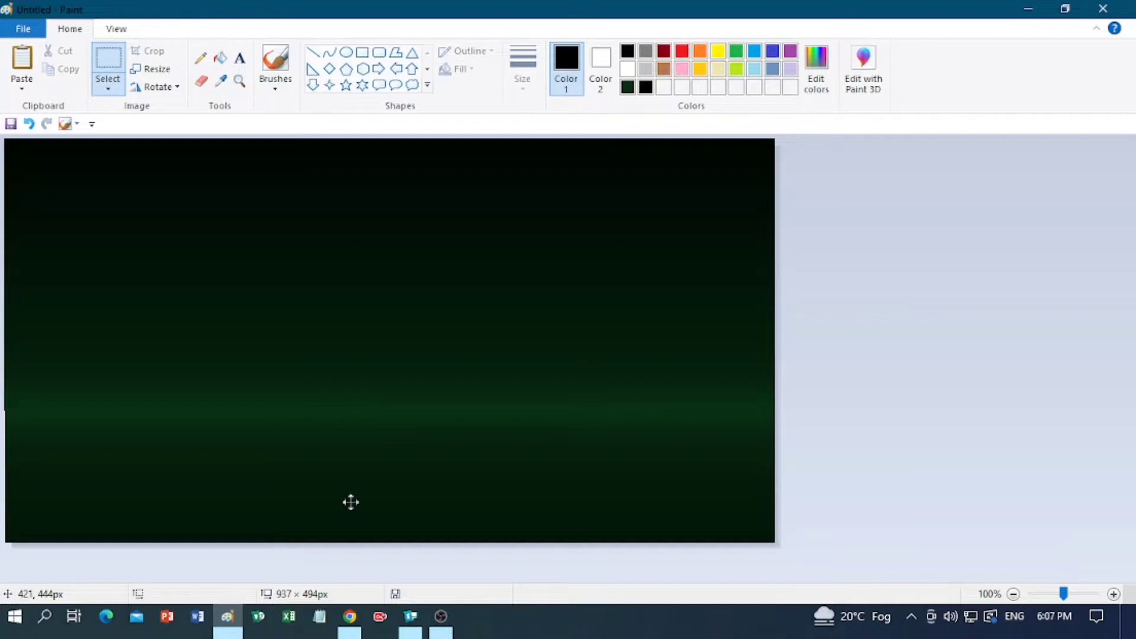
Step: Widen the canvas to 1196 px and draw a red ellipse about 153 × 145 px in the new white area
click(346, 52)
drag(770, 342, 988, 358)
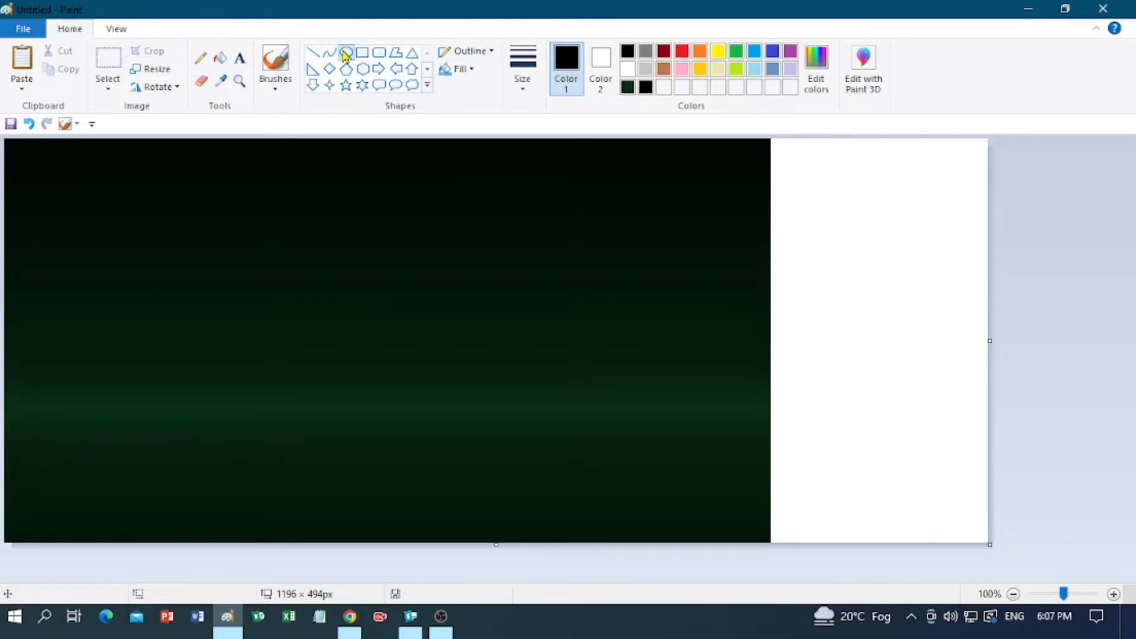
click(522, 70)
click(561, 169)
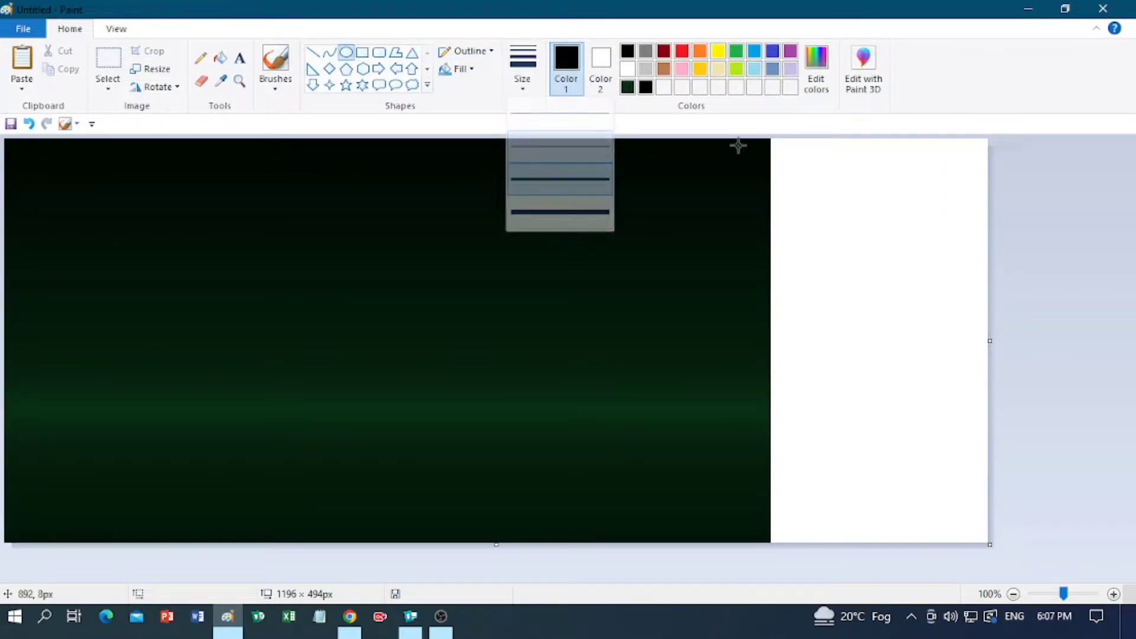
click(681, 53)
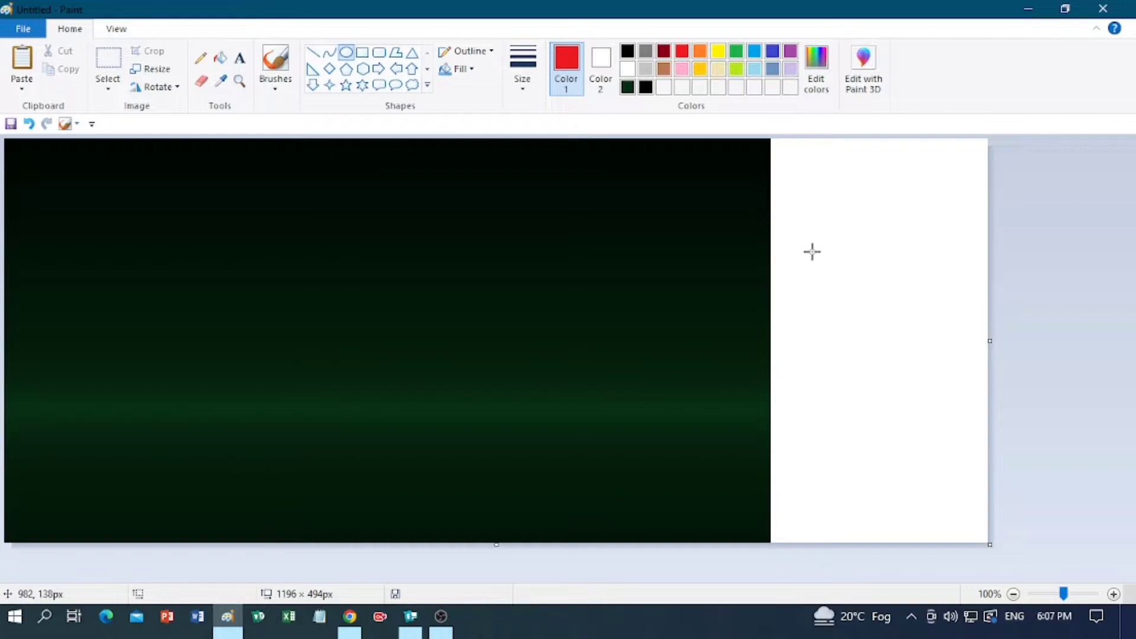
drag(811, 252, 937, 371)
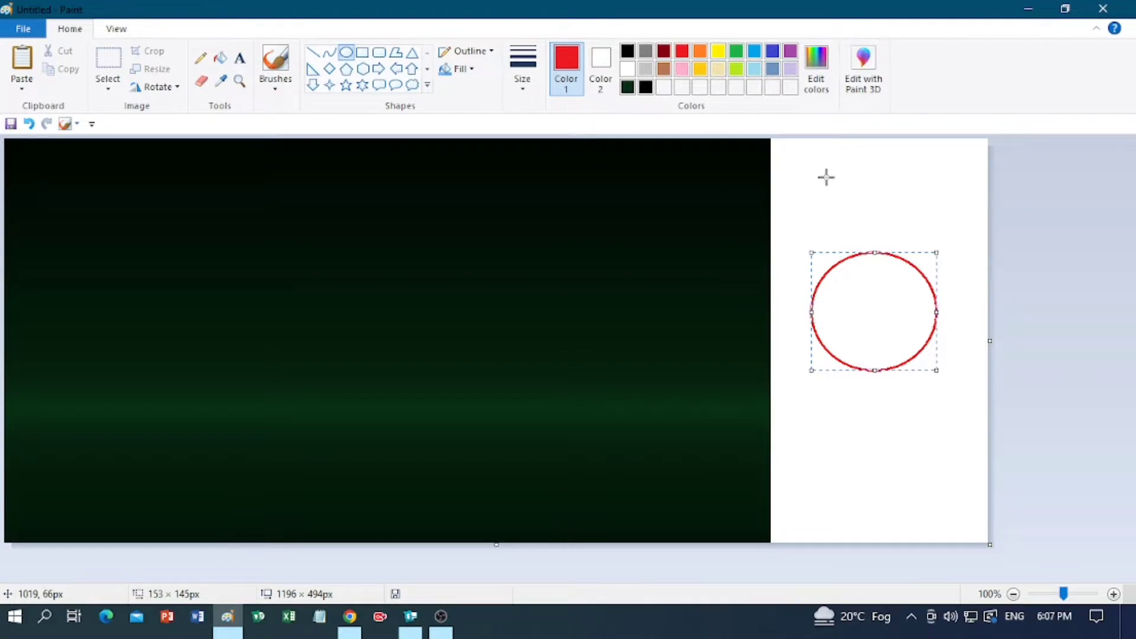
Step: Set the shape fill to solid color and fill the ellipse with red
click(461, 69)
click(471, 109)
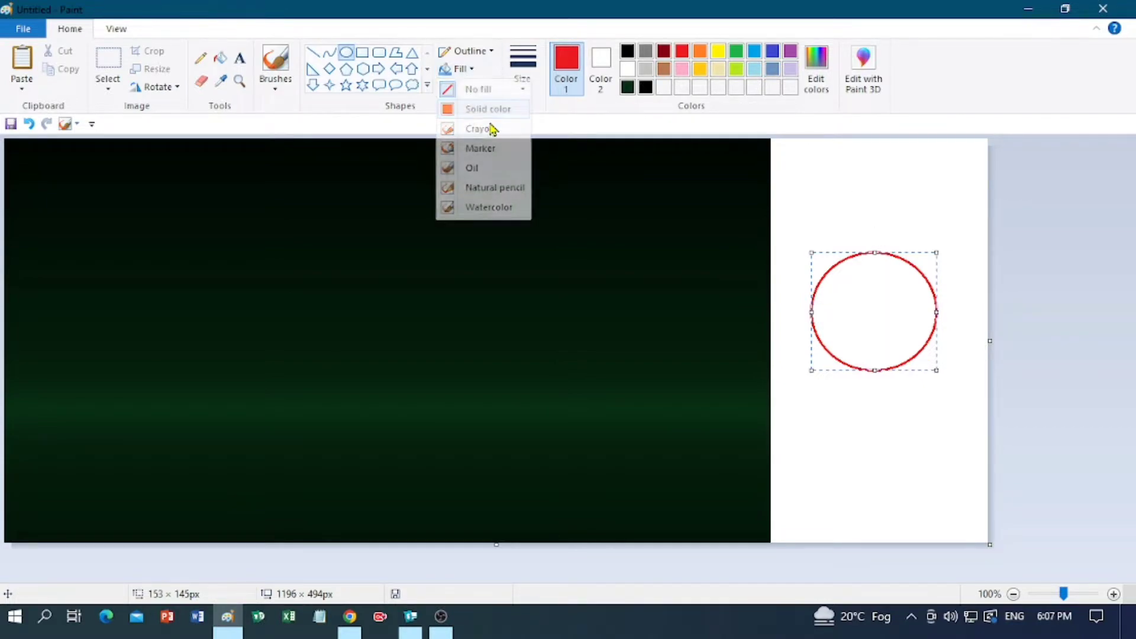
click(229, 59)
click(867, 291)
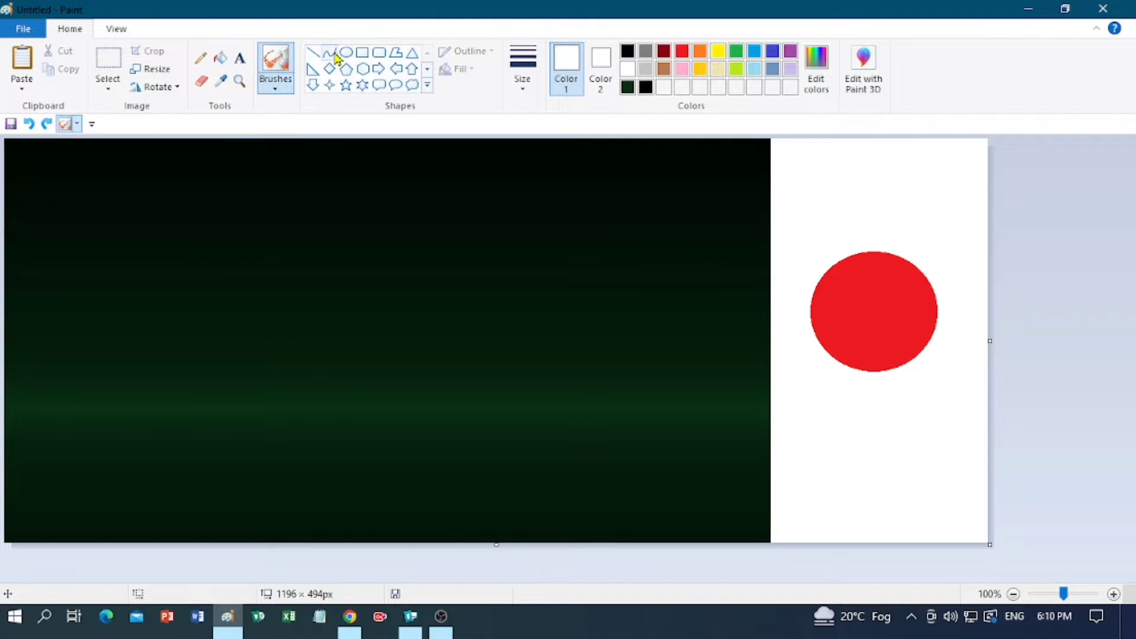
Step: Draw a solid white ellipse over the red ellipse's upper-right part and adjust it to leave a thin crescent
click(346, 52)
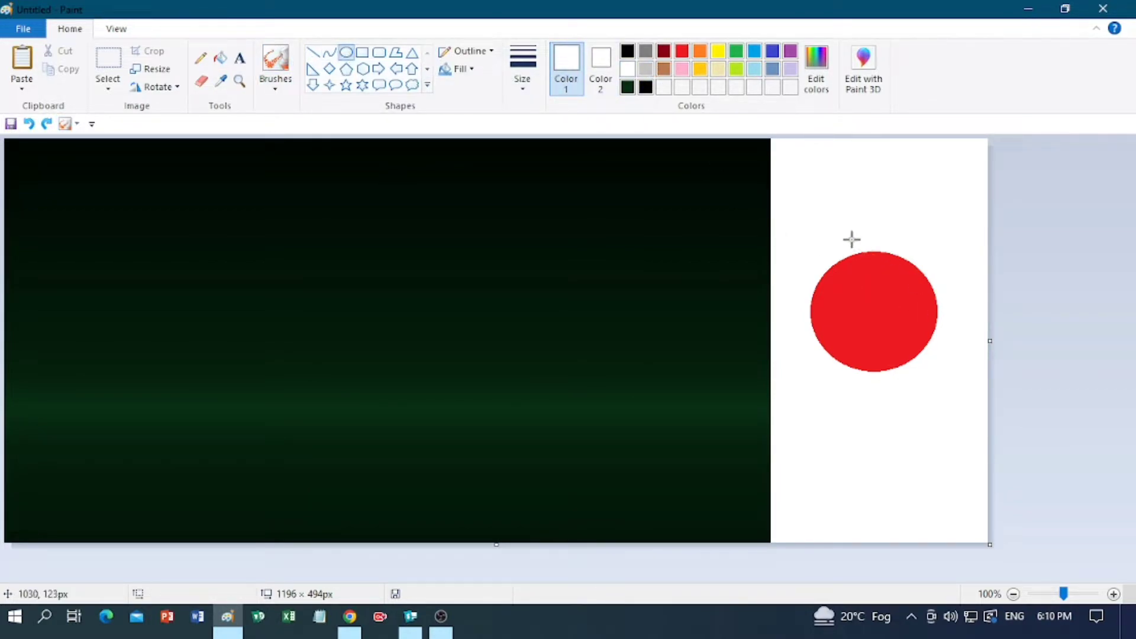
drag(852, 230, 954, 345)
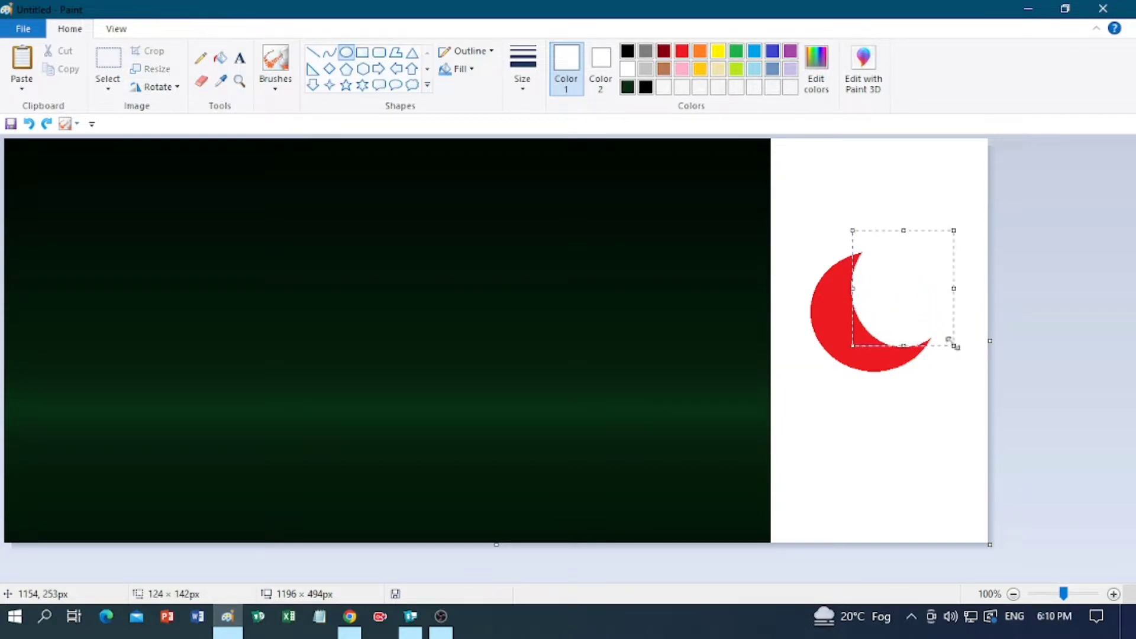
drag(900, 284, 942, 292)
click(885, 435)
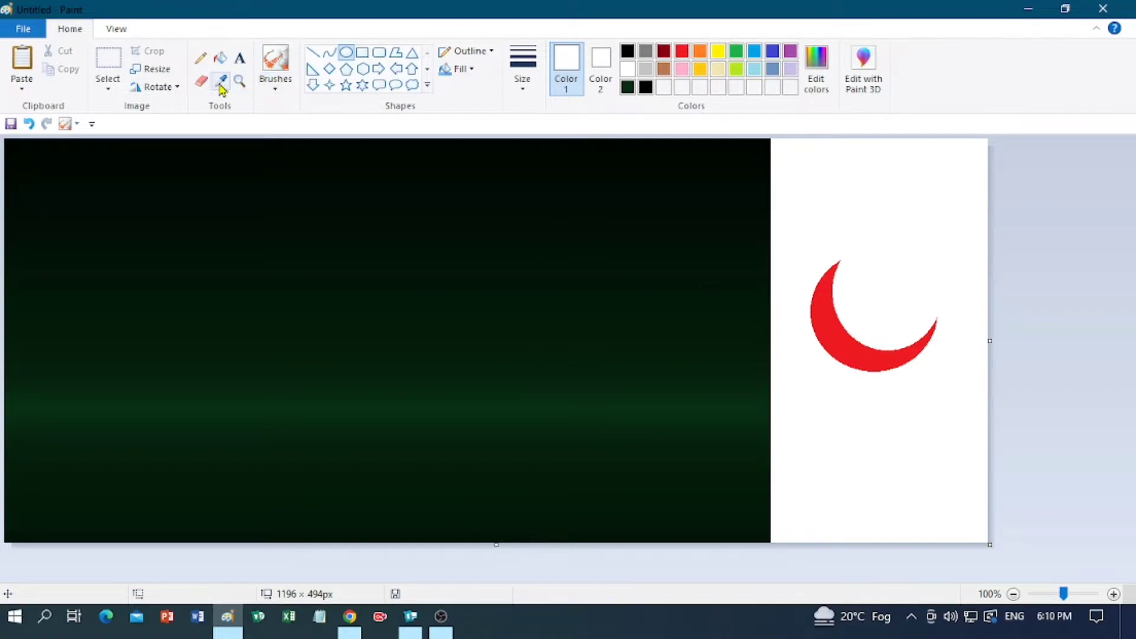
Step: Move the red crescent onto the middle of the dark green gradient with a transparent rectangular selection and fill it white
click(109, 90)
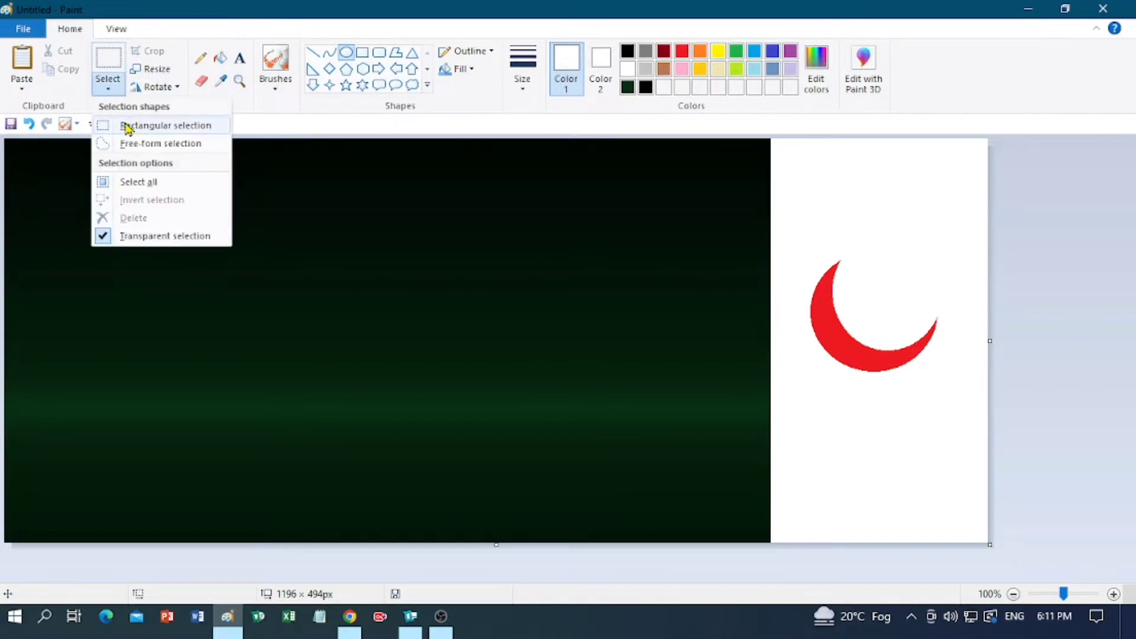
click(104, 58)
drag(795, 235, 966, 401)
mouse_move(880, 347)
mouse_down()
mouse_move(375, 327)
mouse_move(436, 360)
mouse_move(452, 355)
mouse_up()
click(220, 57)
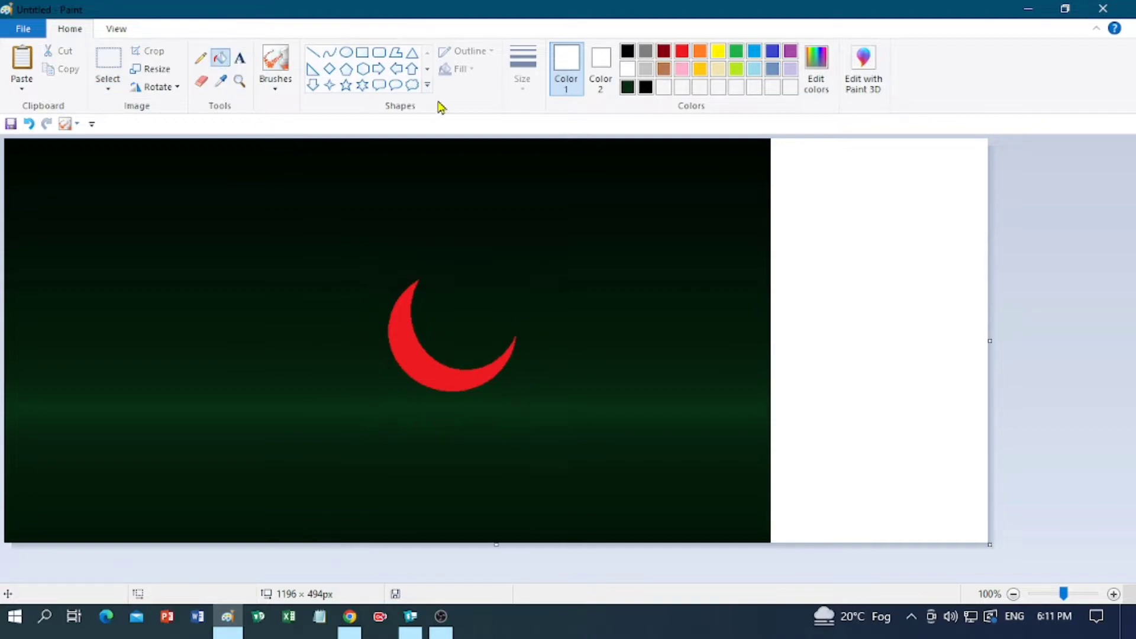
click(416, 359)
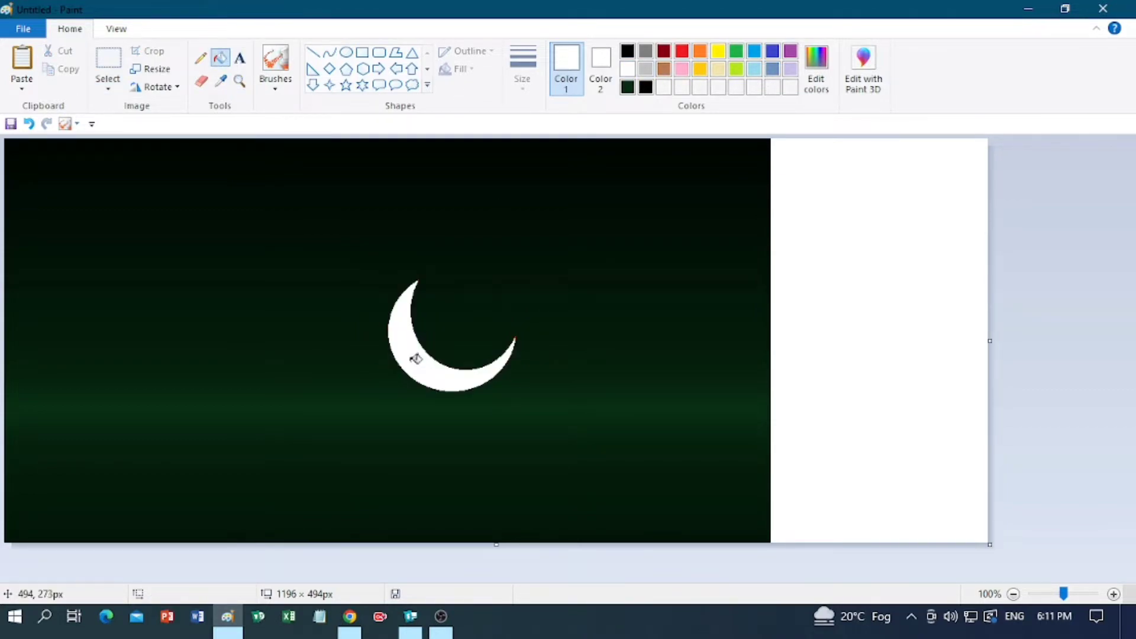
Step: Spray white speckles along the crescent's inner edge with the airbrush at the second-thickest size, redoing the stroke near its lower-right tip
click(276, 83)
click(376, 112)
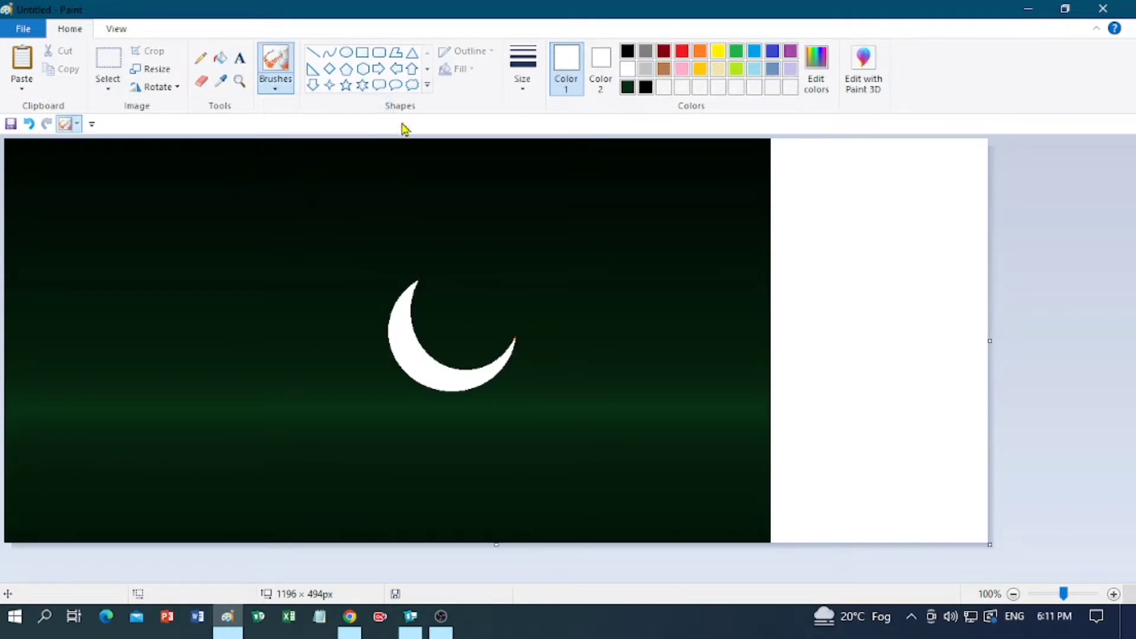
click(523, 83)
click(562, 183)
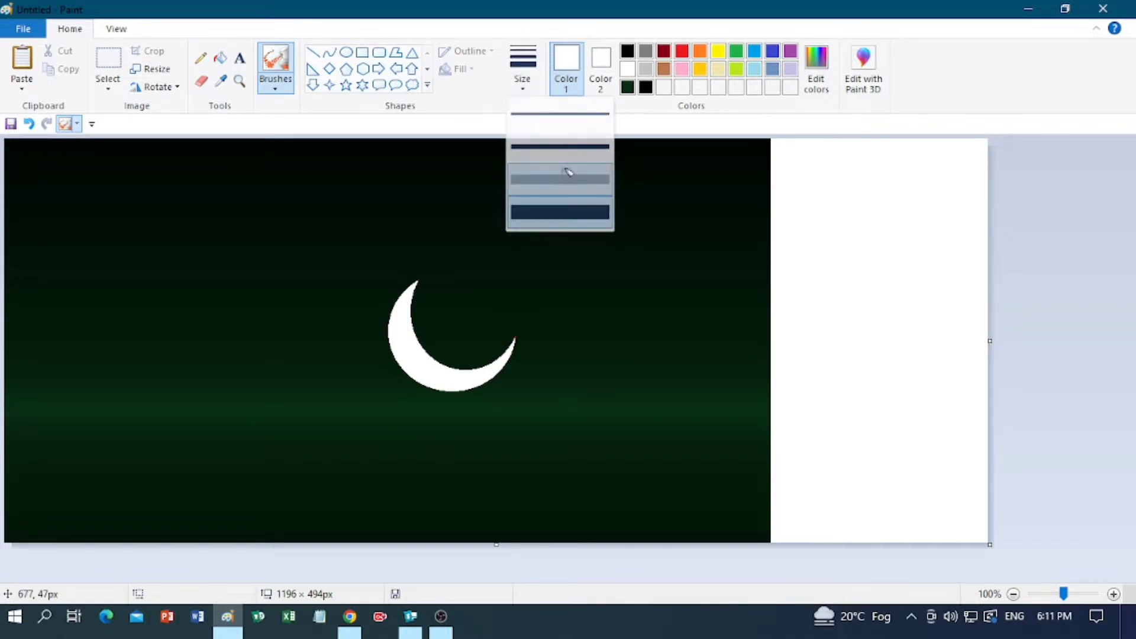
mouse_move(407, 327)
mouse_down()
mouse_move(434, 311)
mouse_move(414, 337)
mouse_move(443, 330)
mouse_move(453, 352)
mouse_move(432, 365)
mouse_up()
mouse_move(411, 319)
mouse_down()
mouse_move(431, 354)
mouse_move(500, 362)
mouse_up()
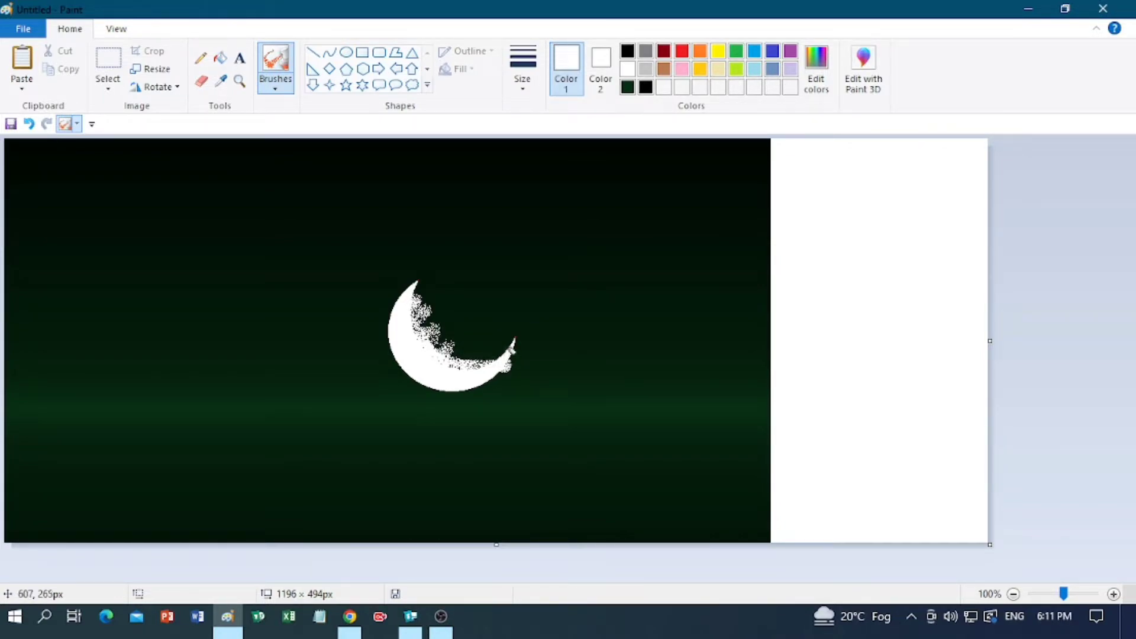
key(ctrl+z)
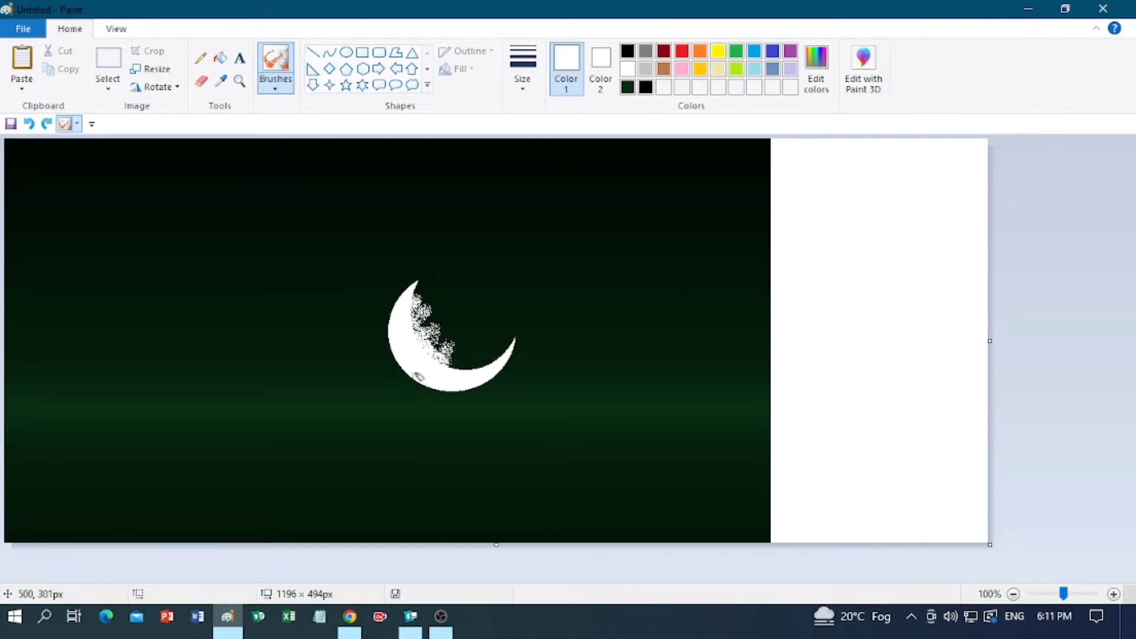
drag(465, 367, 482, 367)
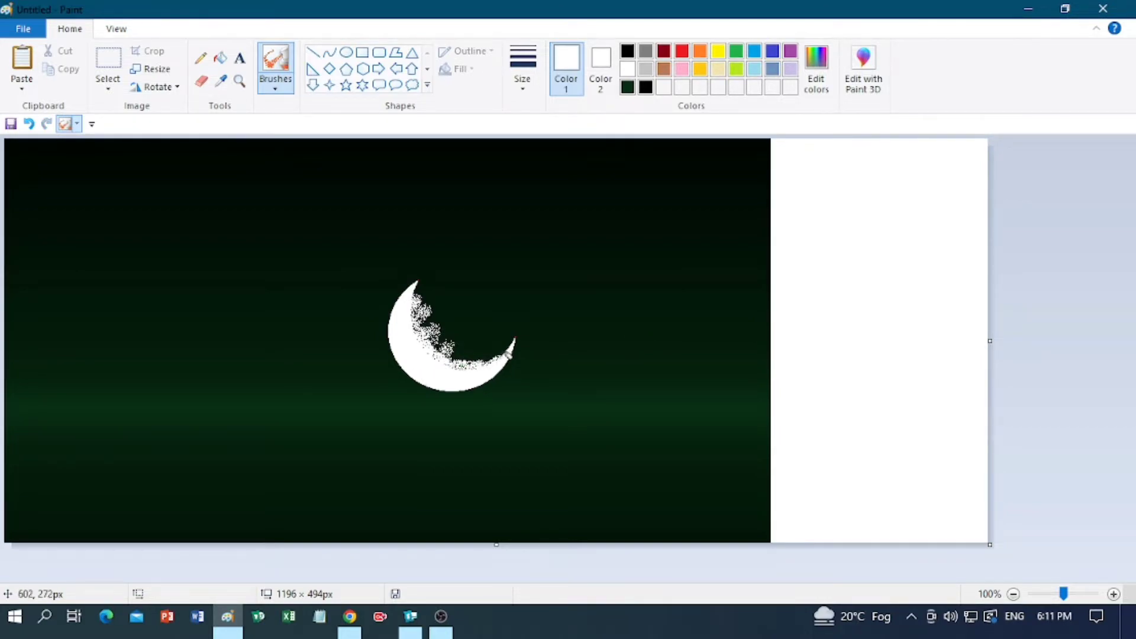
Step: Undo the airbrush strokes that stray too far from the crescent and respray lighter white speckles along its inner edge and upper tip
key(ctrl+z)
drag(501, 357, 519, 342)
key(ctrl+z)
mouse_move(434, 317)
mouse_down()
mouse_move(471, 343)
mouse_move(473, 316)
mouse_move(472, 340)
mouse_move(481, 327)
mouse_move(486, 354)
mouse_up()
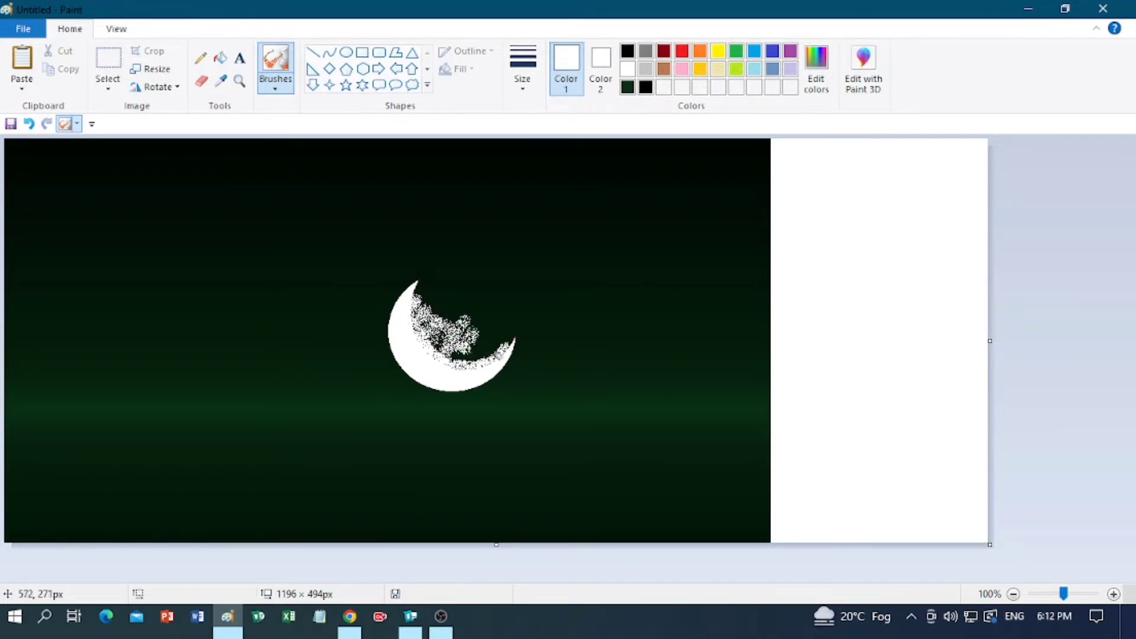
key(ctrl+z)
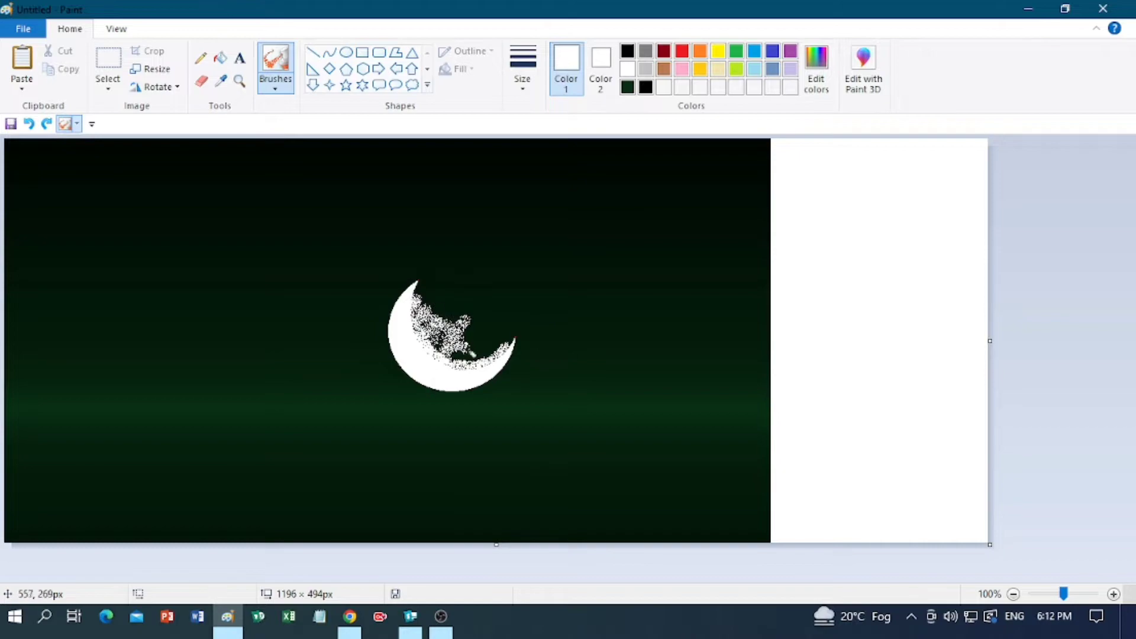
key(ctrl+z)
mouse_move(470, 368)
mouse_down()
mouse_move(482, 345)
mouse_move(488, 363)
mouse_move(494, 337)
mouse_move(474, 349)
mouse_up()
click(428, 295)
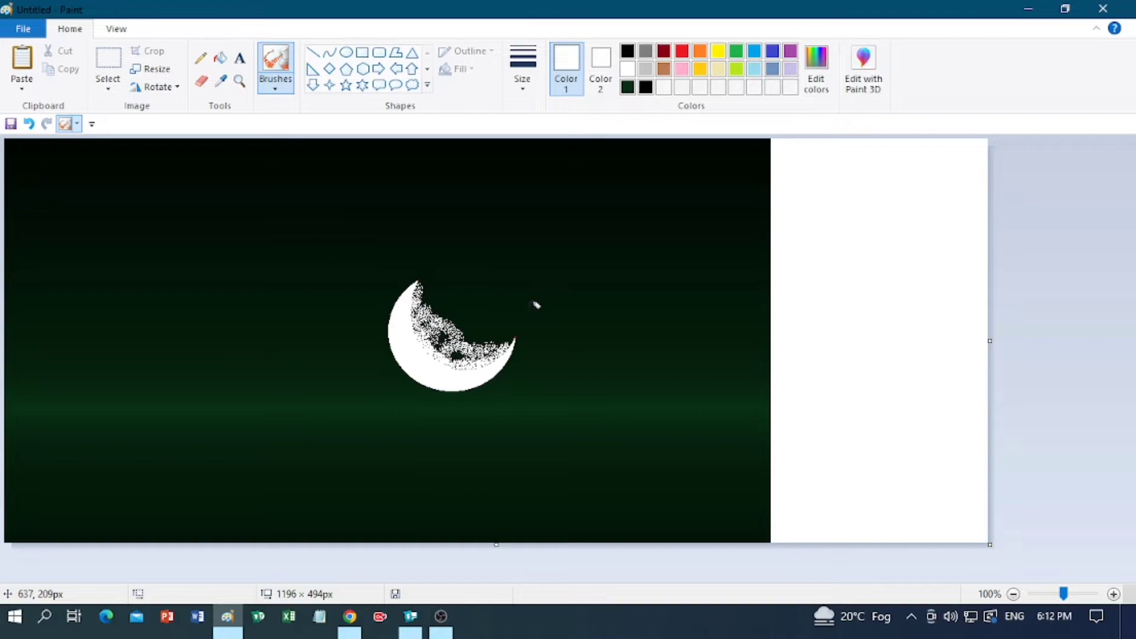
Step: Paint a wavy black hill line across the lower part of the scene with the round brush at the thickest size
click(275, 87)
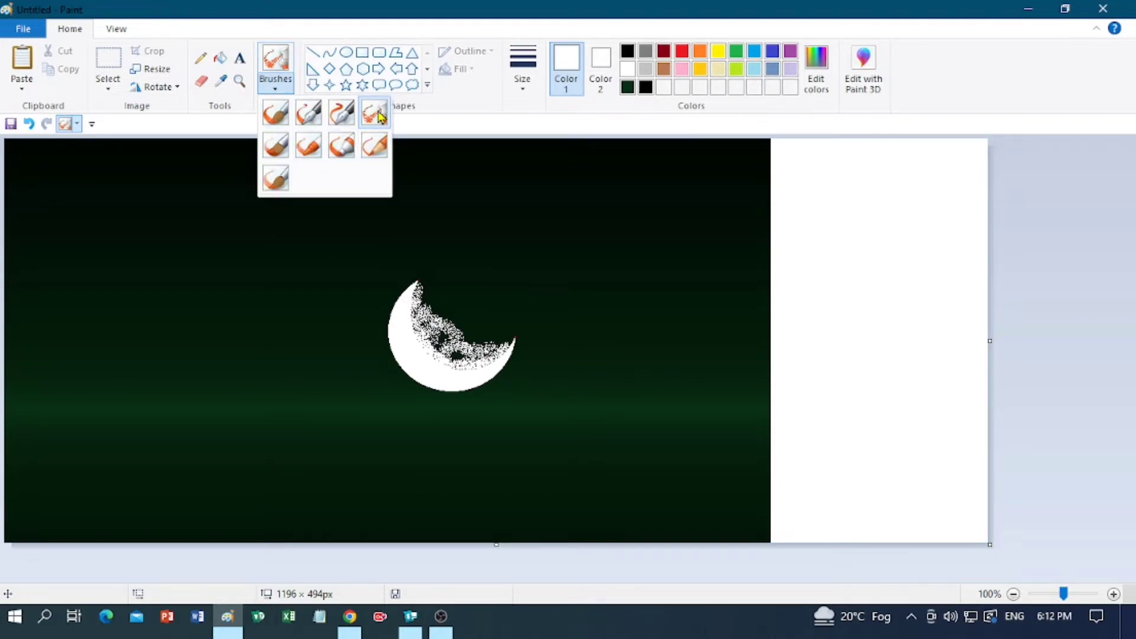
click(276, 114)
click(531, 94)
click(552, 220)
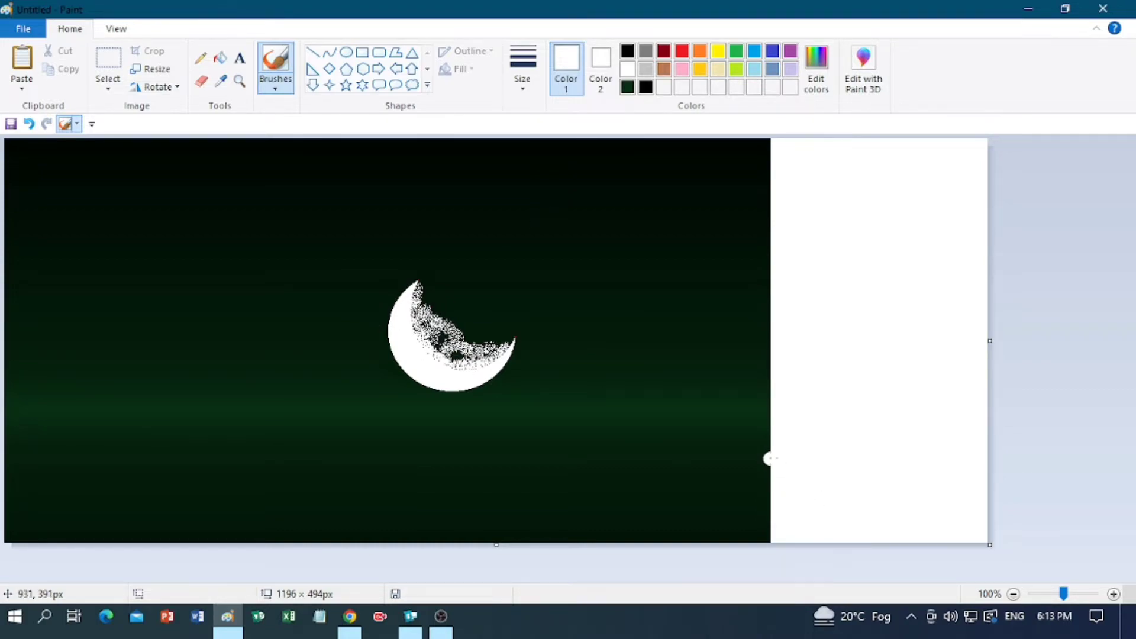
mouse_move(769, 455)
mouse_down()
mouse_move(746, 479)
mouse_move(661, 496)
mouse_up()
click(628, 51)
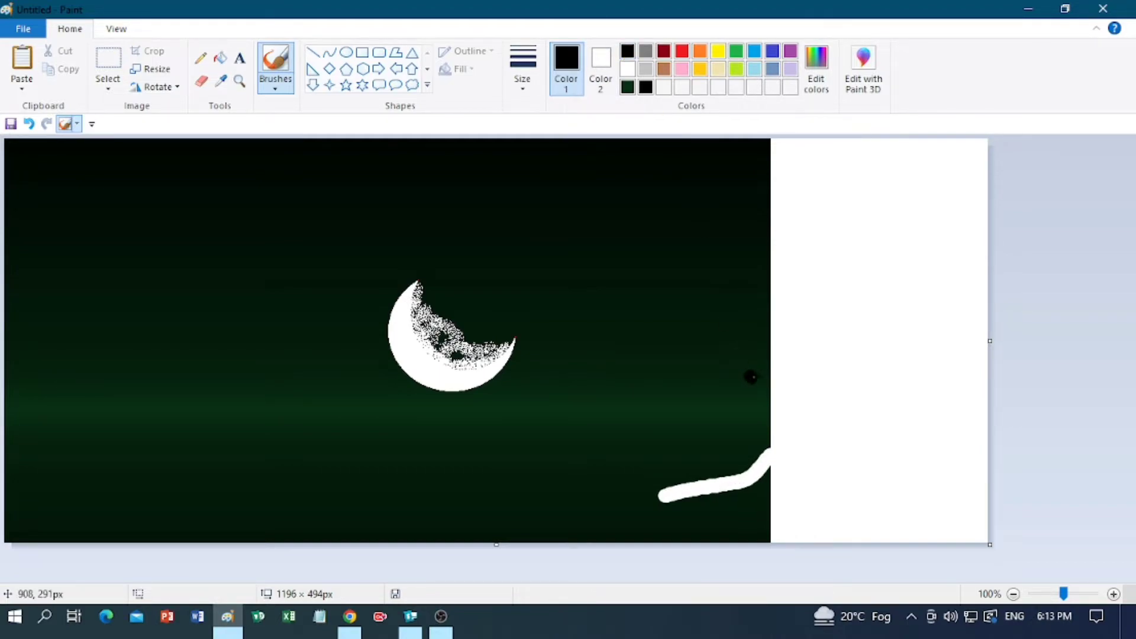
drag(738, 479, 660, 494)
mouse_move(595, 508)
mouse_down()
mouse_move(527, 523)
mouse_move(285, 510)
mouse_move(6, 431)
mouse_up()
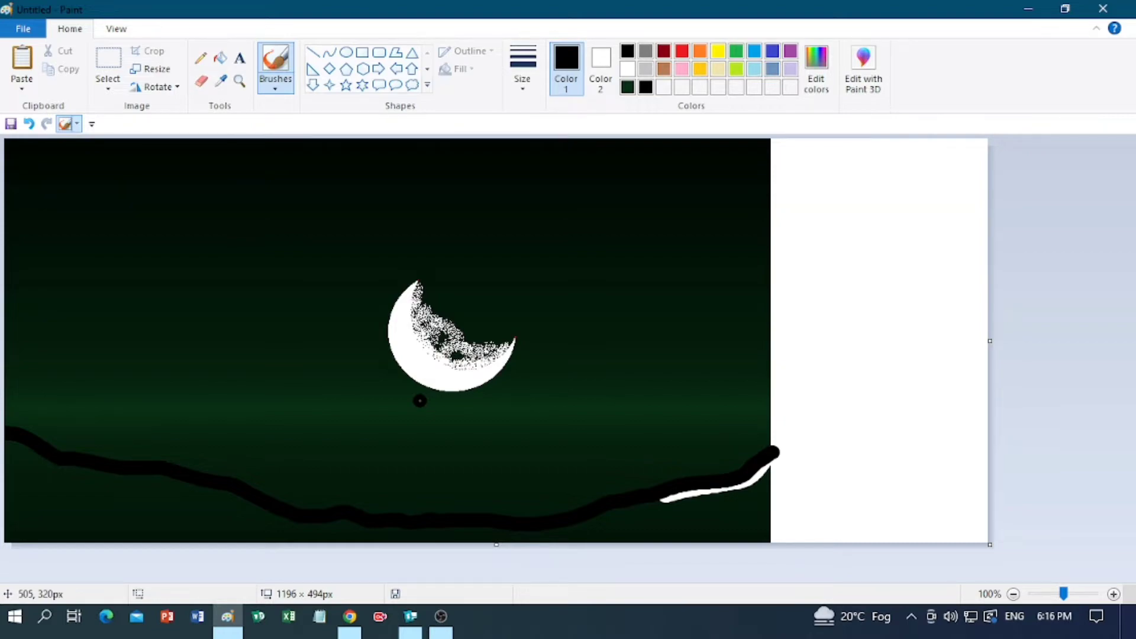
Step: Paint the ground below the hill line solid black and narrow the canvas to 929 px to remove the white strip
mouse_move(775, 536)
mouse_down()
mouse_move(12, 524)
mouse_move(496, 550)
mouse_move(457, 547)
mouse_move(453, 533)
mouse_move(488, 534)
mouse_move(302, 521)
mouse_move(42, 523)
mouse_move(45, 498)
mouse_move(6, 462)
mouse_move(19, 450)
mouse_move(35, 502)
mouse_move(32, 454)
mouse_move(43, 486)
mouse_move(85, 507)
mouse_move(78, 490)
mouse_move(146, 478)
mouse_move(262, 512)
mouse_move(72, 476)
mouse_move(234, 502)
mouse_move(167, 498)
mouse_up()
mouse_move(460, 534)
mouse_down()
mouse_move(786, 532)
mouse_move(705, 492)
mouse_move(580, 515)
mouse_move(742, 496)
mouse_move(772, 522)
mouse_up()
drag(986, 338, 772, 340)
Step: Paint a black leaning tree trunk with bare forking branches on the left hill
mouse_move(177, 466)
mouse_down()
mouse_move(227, 391)
mouse_move(241, 301)
mouse_move(184, 474)
mouse_move(201, 457)
mouse_up()
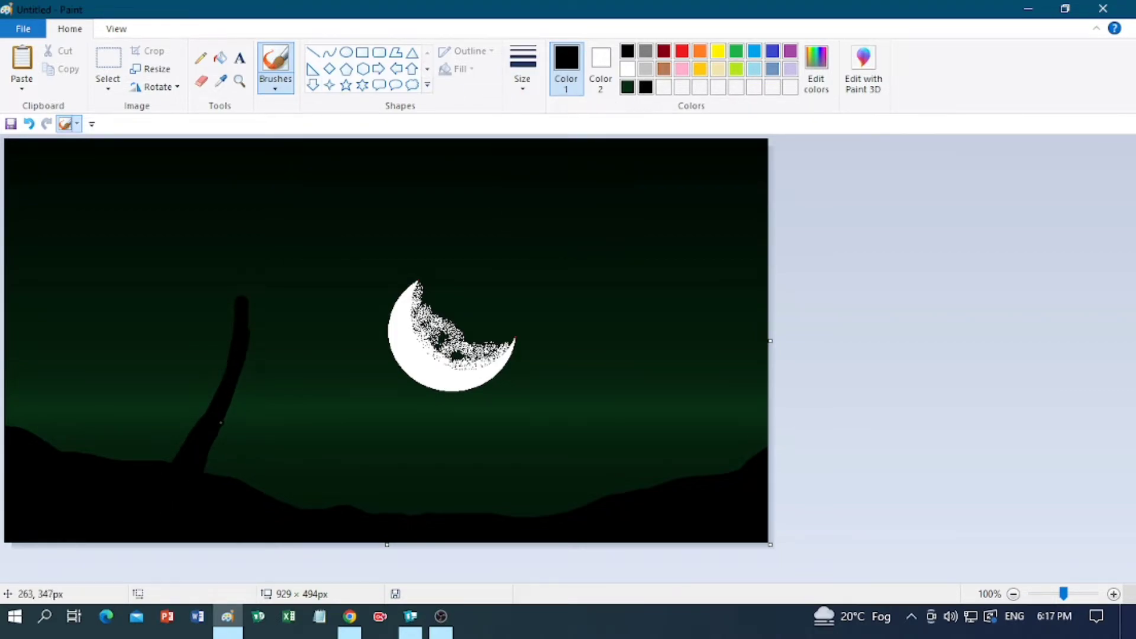
mouse_move(248, 310)
mouse_down()
mouse_move(271, 296)
mouse_move(236, 267)
mouse_up()
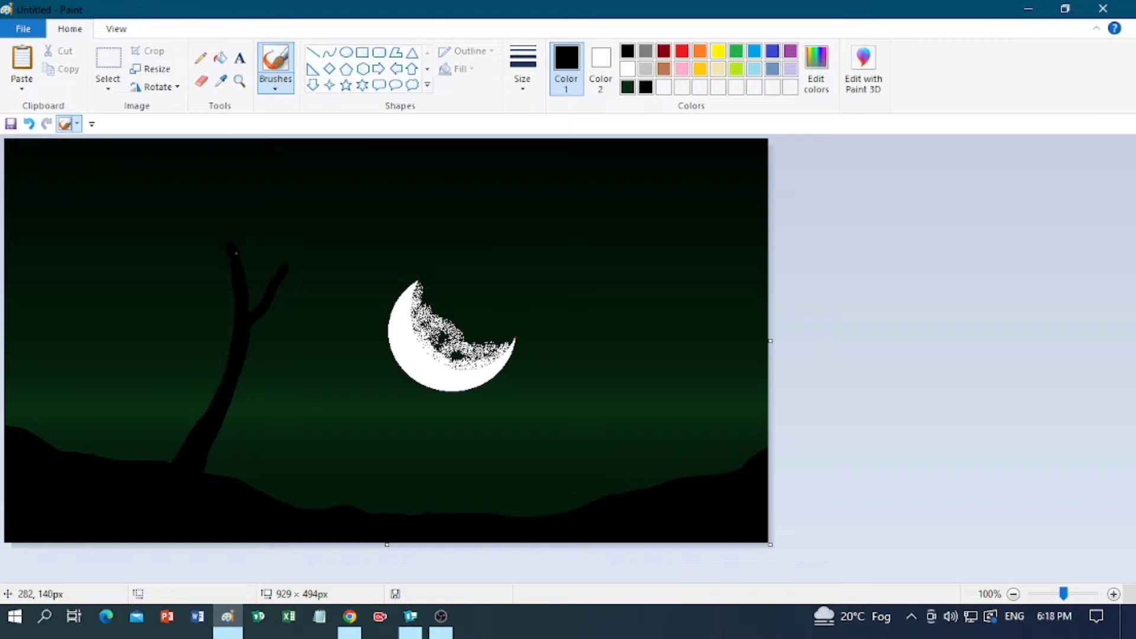
click(522, 69)
click(563, 219)
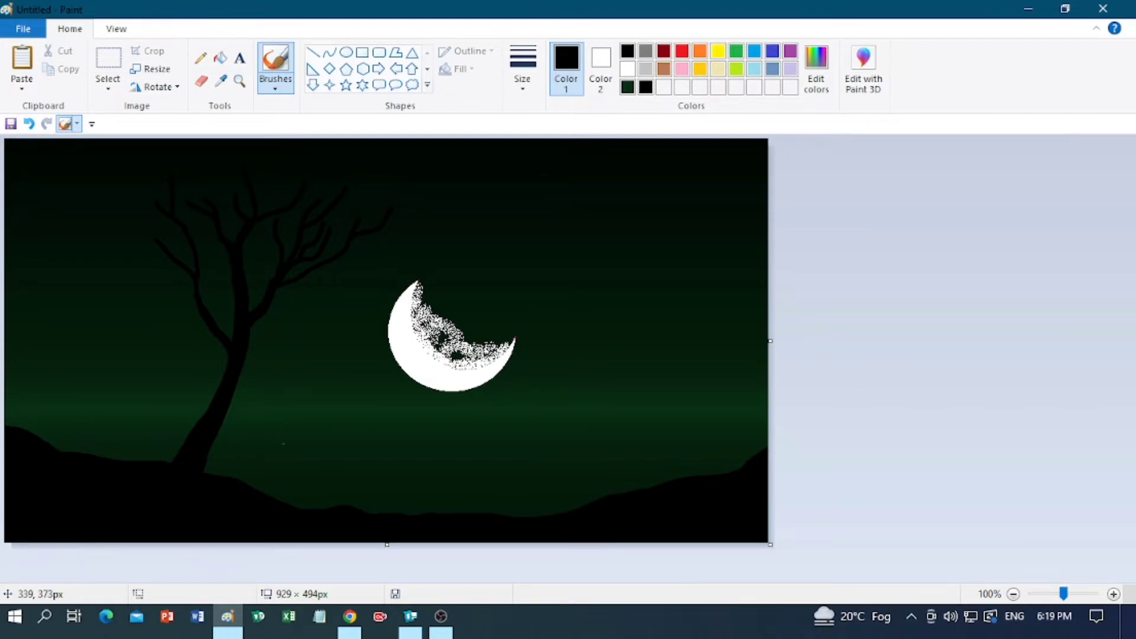
Step: Draw a black S-shaped fence rail above the right hill with the Curve tool, using the second-thickest line size
click(330, 52)
click(522, 78)
click(553, 148)
drag(591, 455, 768, 404)
drag(633, 438, 641, 461)
mouse_move(686, 416)
mouse_down()
mouse_move(688, 391)
mouse_move(706, 388)
mouse_up()
click(522, 77)
click(553, 183)
click(703, 507)
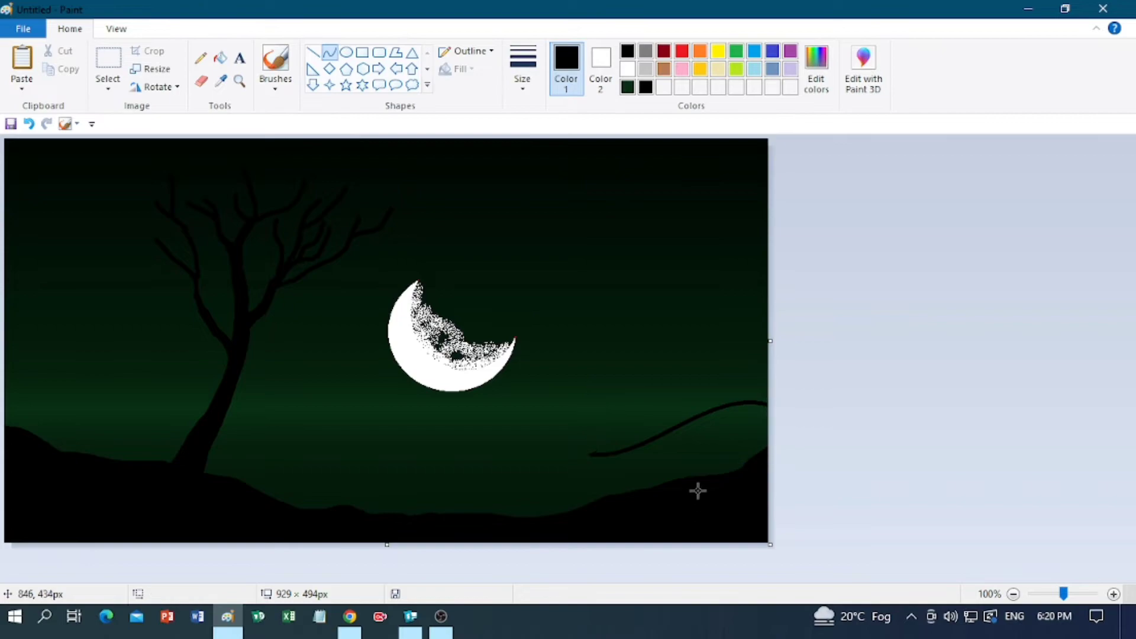
Step: Draw a row of black fence posts from the curved rail down to the right hill with the Line tool
click(313, 52)
drag(602, 447, 607, 496)
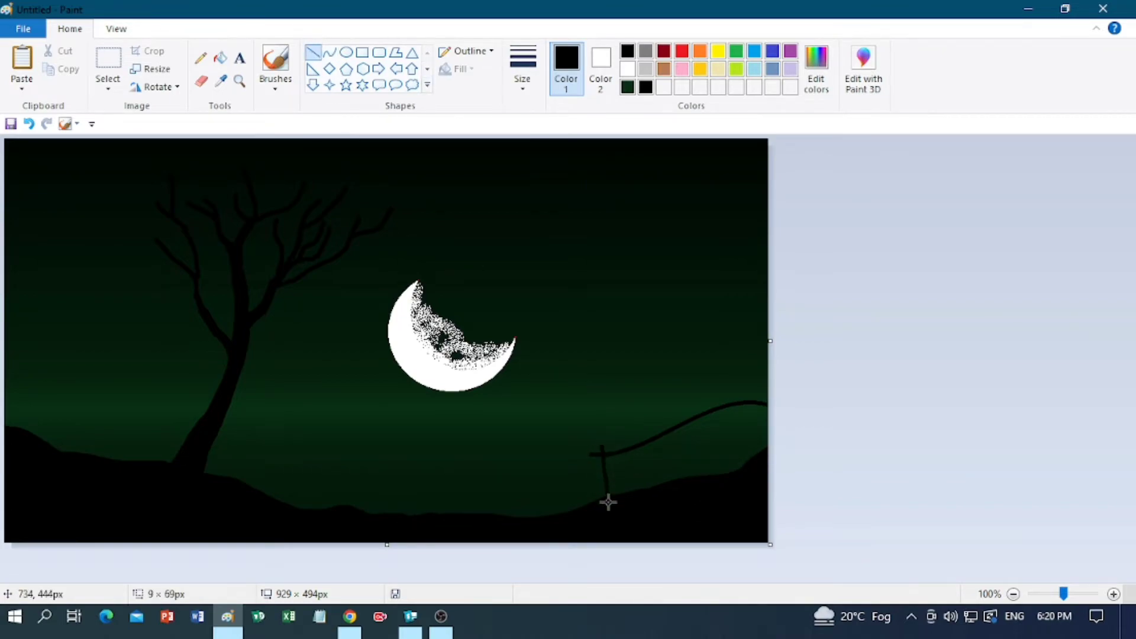
drag(626, 442, 635, 491)
mouse_move(646, 434)
mouse_down()
mouse_move(645, 490)
mouse_move(659, 488)
mouse_up()
key(ctrl+z)
mouse_move(642, 434)
mouse_down()
mouse_move(650, 496)
mouse_move(672, 445)
mouse_move(672, 492)
mouse_up()
drag(692, 417, 697, 483)
mouse_move(714, 403)
mouse_down()
mouse_move(720, 488)
mouse_move(743, 479)
mouse_up()
drag(753, 395, 760, 473)
drag(691, 413, 693, 418)
click(743, 495)
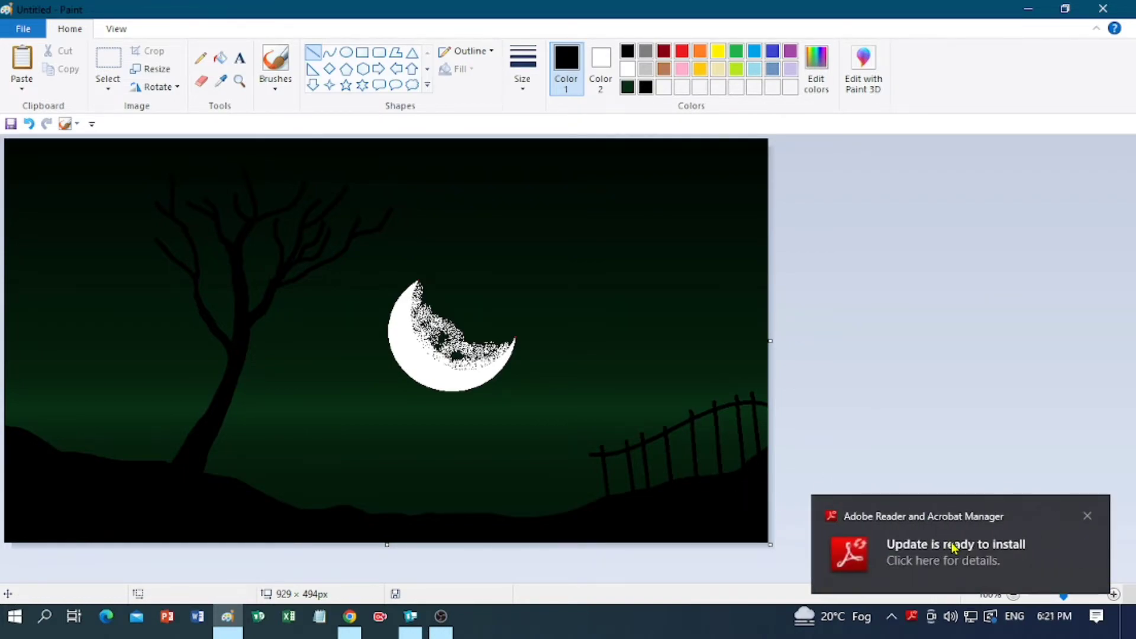
click(1087, 516)
Step: Spray pink foliage over the bare tree branches with the airbrush
click(275, 84)
click(309, 149)
click(523, 77)
click(565, 208)
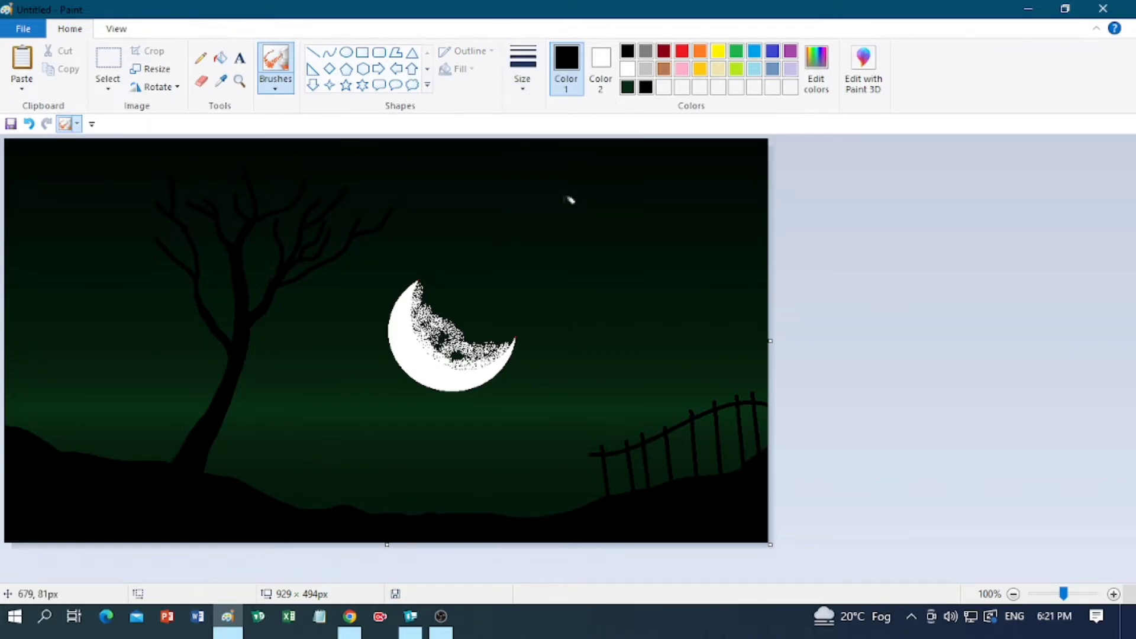
click(682, 68)
mouse_move(140, 234)
mouse_down()
mouse_move(208, 275)
mouse_move(292, 294)
mouse_up()
click(523, 77)
click(535, 187)
mouse_move(290, 266)
mouse_down()
mouse_move(362, 237)
mouse_move(327, 266)
mouse_up()
mouse_move(331, 200)
mouse_down()
mouse_move(380, 196)
mouse_move(434, 169)
mouse_up()
click(254, 207)
drag(191, 189, 232, 237)
drag(232, 212, 321, 188)
drag(88, 180, 169, 185)
drag(133, 172, 362, 160)
drag(249, 171, 413, 156)
drag(112, 162, 231, 148)
Step: Darken the pink to a deep crimson and spray it through the tree crown at the thickest airbrush size
click(821, 75)
drag(737, 222, 737, 305)
click(410, 419)
mouse_move(314, 180)
mouse_down()
mouse_move(361, 184)
mouse_move(392, 207)
mouse_up()
click(523, 70)
click(556, 214)
mouse_move(325, 238)
mouse_down()
mouse_move(372, 212)
mouse_move(296, 266)
mouse_up()
drag(419, 190, 414, 178)
drag(282, 288, 230, 276)
mouse_move(231, 277)
mouse_down()
mouse_move(172, 273)
mouse_move(219, 211)
mouse_move(326, 185)
mouse_move(335, 152)
mouse_move(161, 188)
mouse_move(168, 157)
mouse_move(110, 182)
mouse_move(289, 254)
mouse_move(395, 172)
mouse_up()
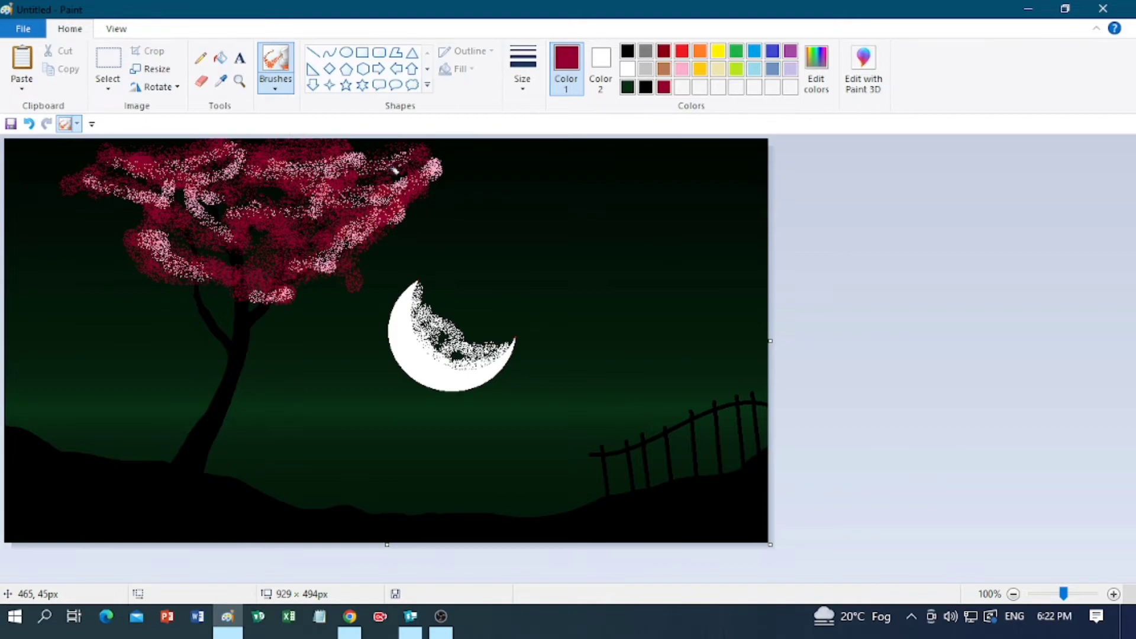
Step: Paint thin black twigs in and around the foliage with the round brush at the second size
click(290, 81)
click(275, 116)
click(534, 86)
click(539, 144)
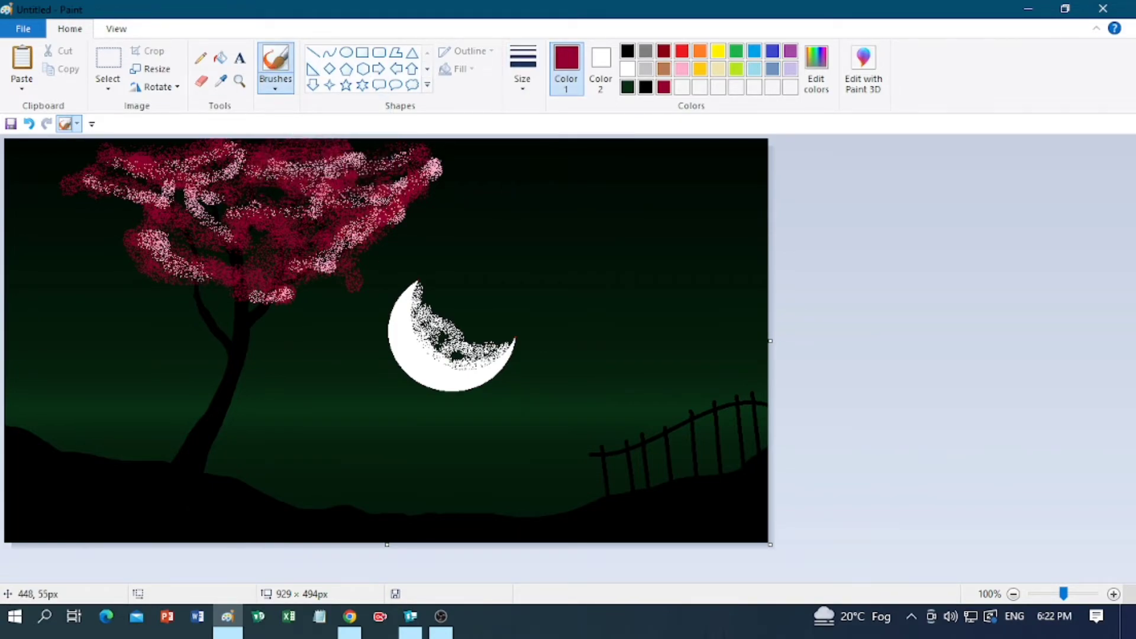
click(627, 52)
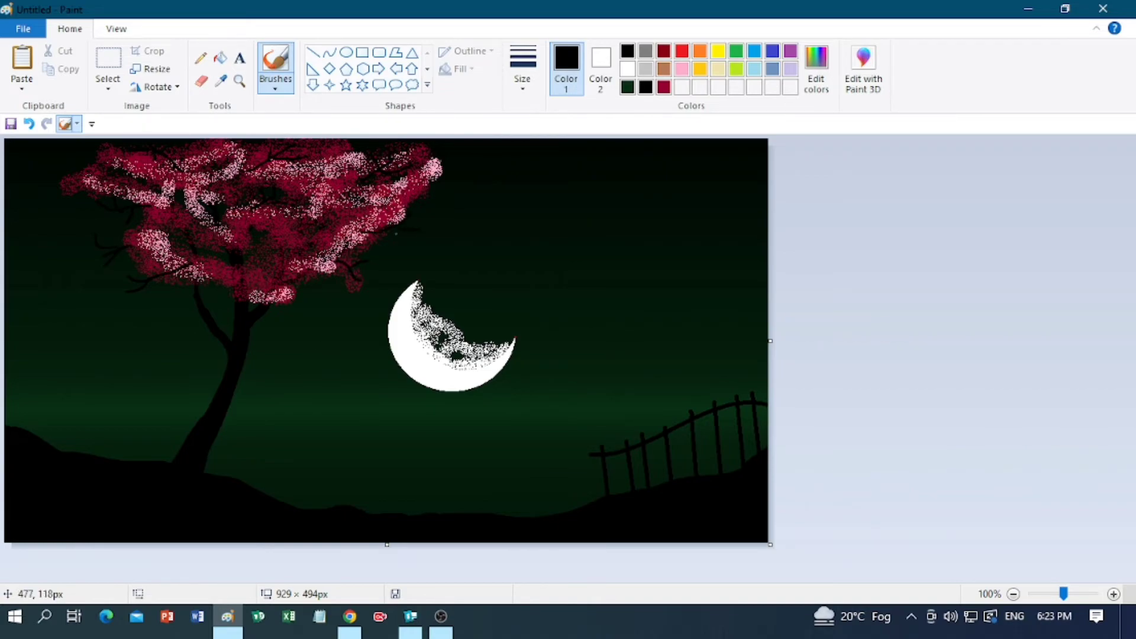
Step: Mix a darker maroon from dark red and spray it around the lower and outer edges of the tree crown at the thickest airbrush size
click(275, 87)
click(373, 113)
click(664, 52)
click(817, 74)
drag(737, 307, 737, 322)
click(410, 419)
click(525, 88)
click(560, 212)
click(525, 87)
click(560, 212)
drag(302, 297, 329, 293)
mouse_move(361, 244)
mouse_down()
mouse_move(348, 217)
mouse_move(412, 228)
mouse_move(447, 188)
mouse_move(438, 161)
mouse_move(413, 143)
mouse_up()
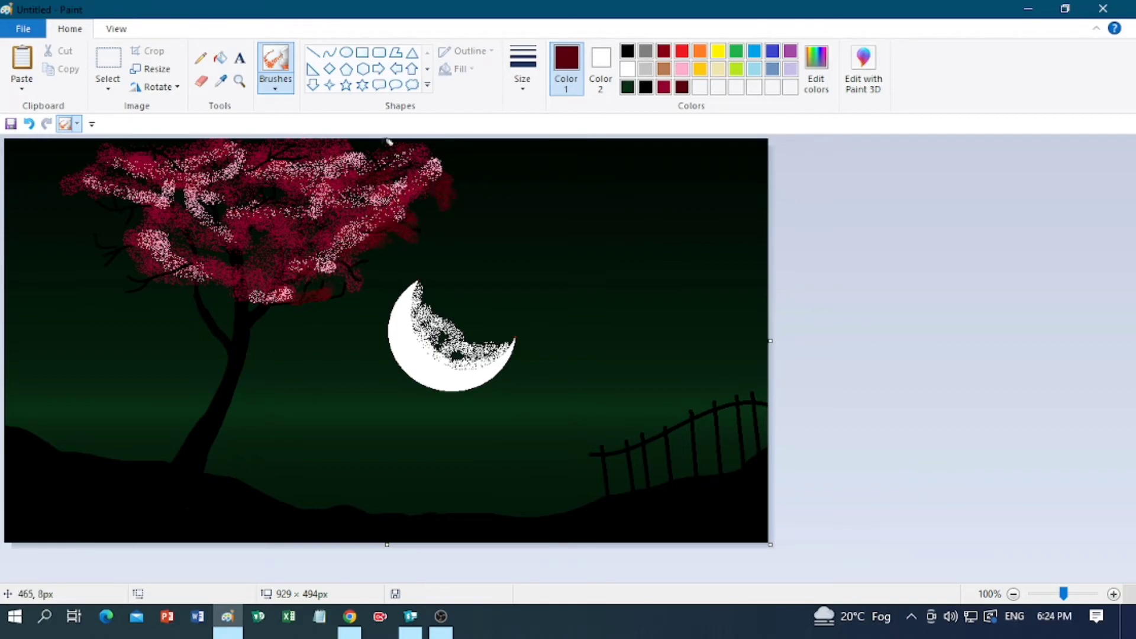
drag(141, 210, 110, 227)
drag(321, 291, 349, 287)
mouse_move(141, 281)
mouse_down()
mouse_move(124, 295)
mouse_move(145, 290)
mouse_up()
Step: Mix a more vivid pink from the rose color and spray highlights across the tree crown
click(681, 68)
click(817, 68)
drag(735, 252, 735, 236)
click(409, 421)
mouse_move(158, 193)
mouse_down()
mouse_move(382, 142)
mouse_move(460, 219)
mouse_move(418, 169)
mouse_move(396, 214)
mouse_move(442, 203)
mouse_move(379, 275)
mouse_move(154, 146)
mouse_move(225, 218)
mouse_move(172, 212)
mouse_up()
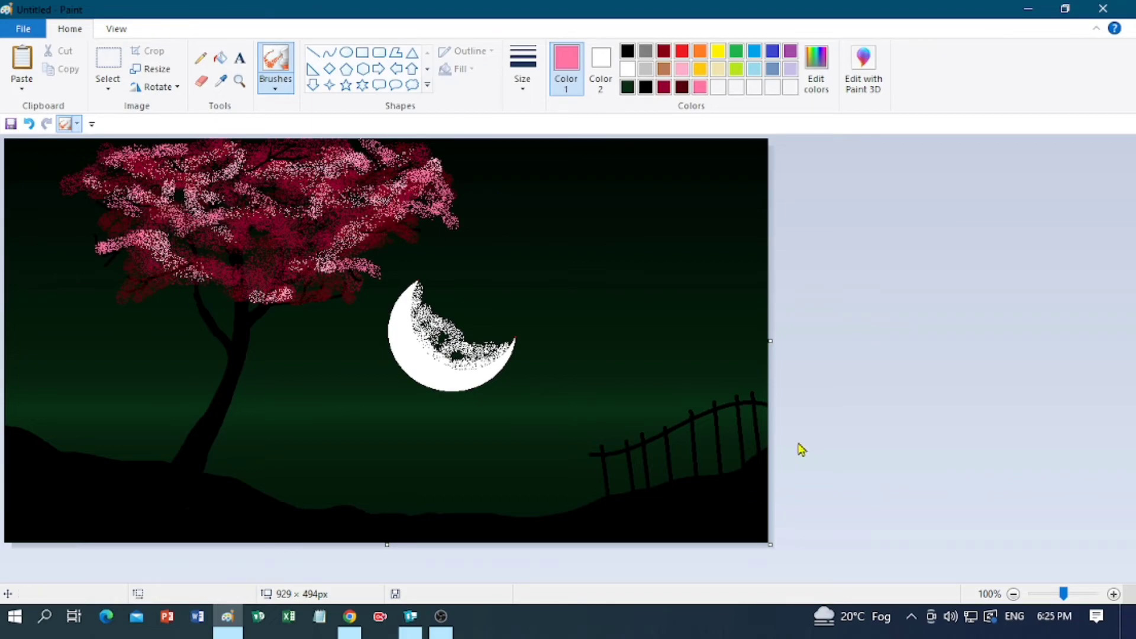
Step: Darken lime to RGB 123, 158, 18 and spray grass over the black hills with the airbrush
click(275, 88)
click(376, 114)
click(735, 68)
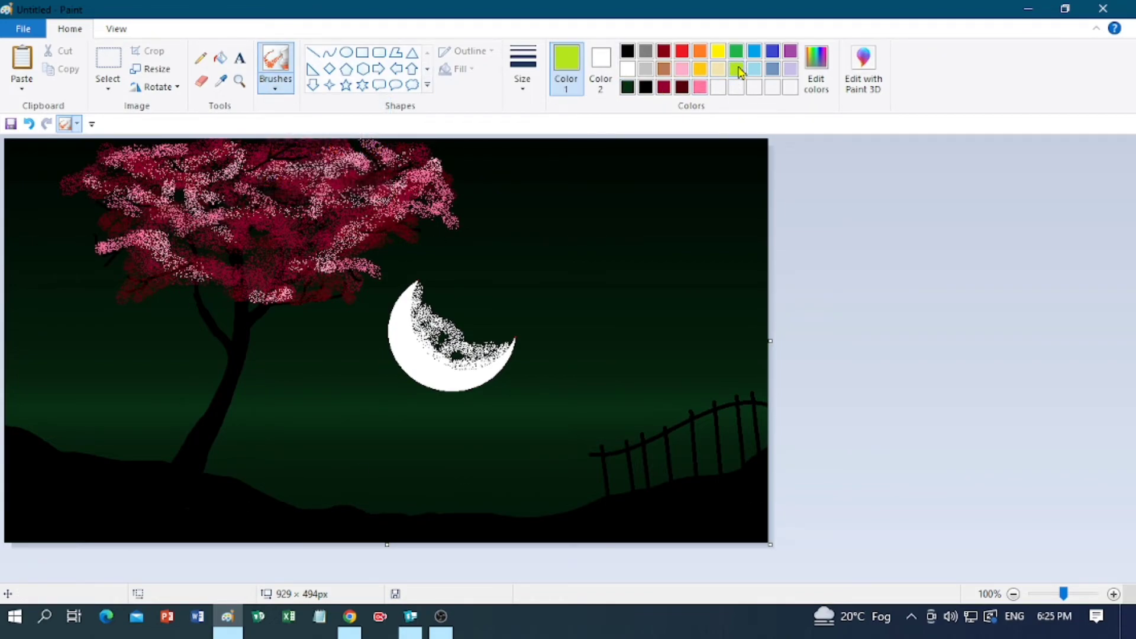
click(816, 68)
drag(743, 275, 740, 299)
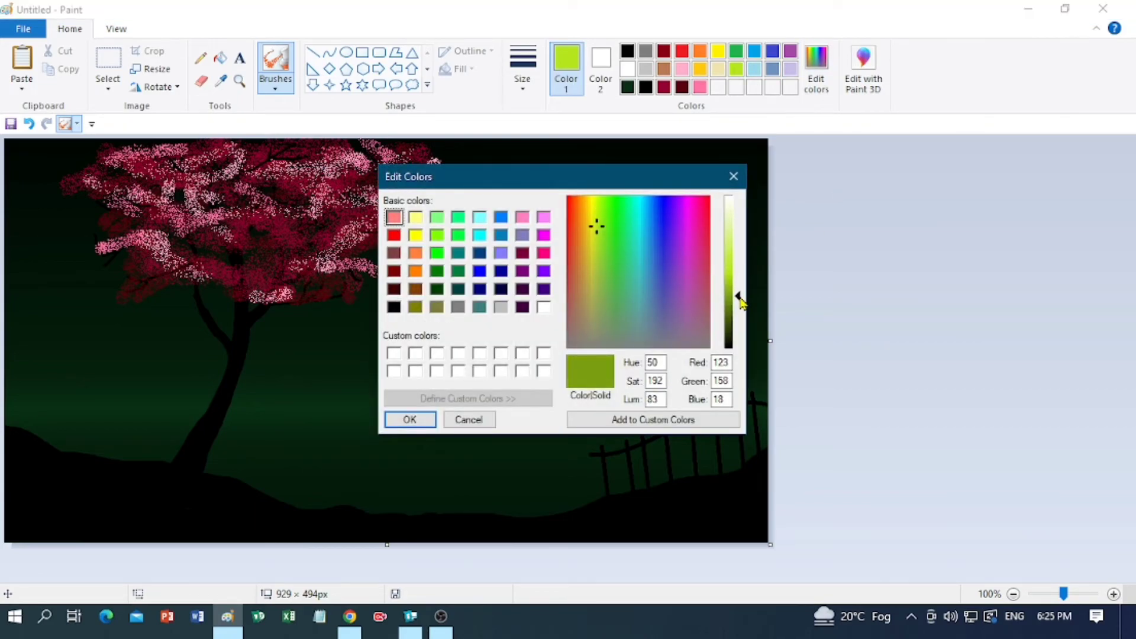
click(410, 419)
mouse_move(772, 460)
mouse_down()
mouse_move(686, 489)
mouse_move(408, 525)
mouse_move(107, 458)
mouse_move(192, 471)
mouse_move(65, 455)
mouse_move(140, 510)
mouse_up()
mouse_move(610, 513)
mouse_down()
mouse_move(708, 493)
mouse_move(678, 513)
mouse_move(519, 536)
mouse_move(636, 520)
mouse_move(593, 536)
mouse_move(196, 508)
mouse_move(152, 477)
mouse_move(128, 508)
mouse_move(237, 527)
mouse_up()
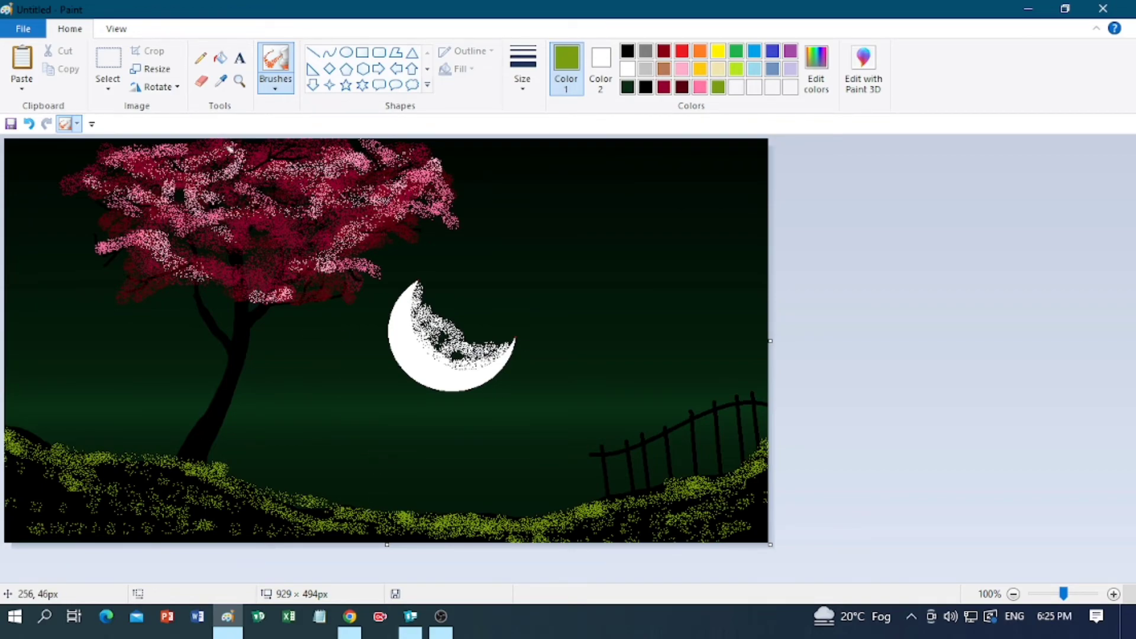
Step: Spray a thin rose highlight down the moonlit right edge of the trunk at the smallest airbrush size
click(683, 71)
click(523, 77)
click(547, 130)
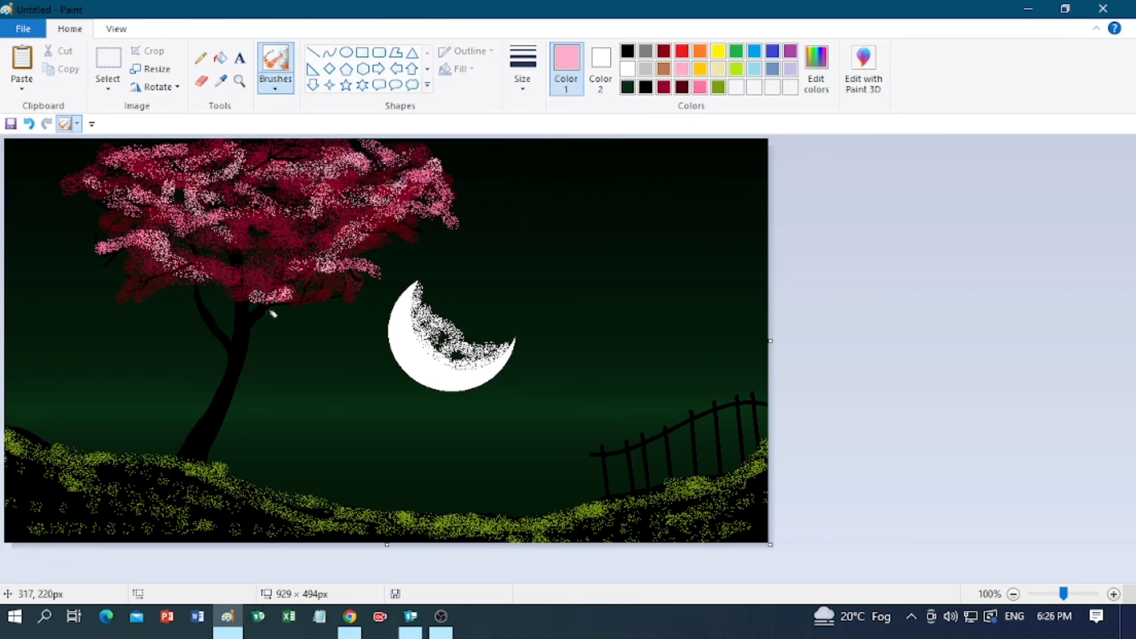
click(523, 77)
click(545, 124)
drag(268, 308, 204, 465)
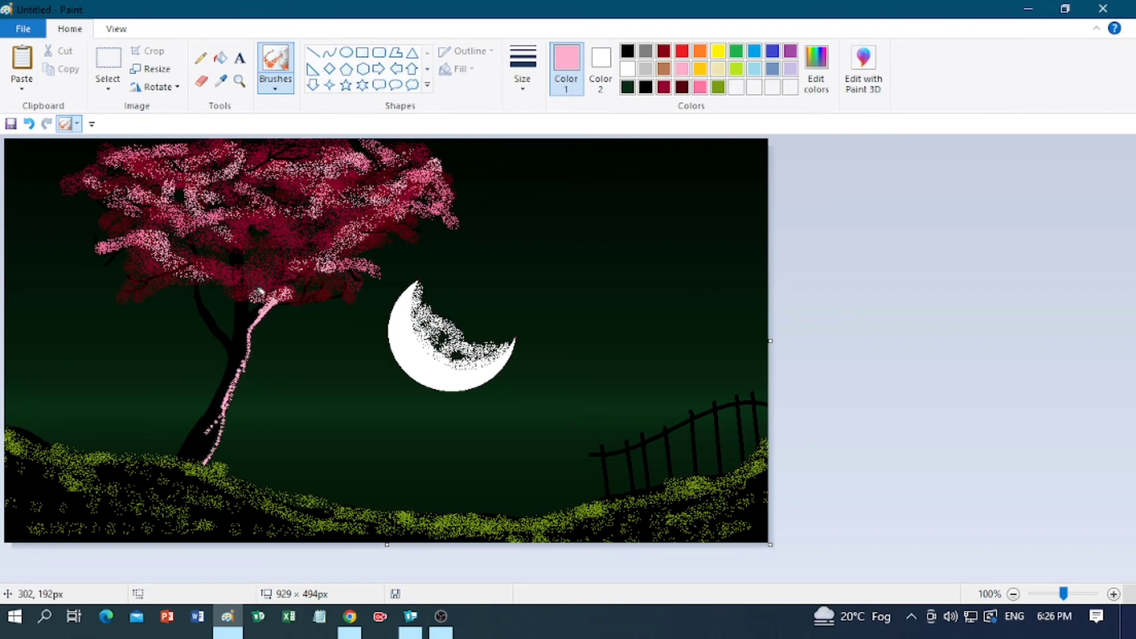
Step: Set the color to RGB 255, 145, 181 and spray more highlight along the trunk's right edge down to the grass
click(817, 68)
click(743, 242)
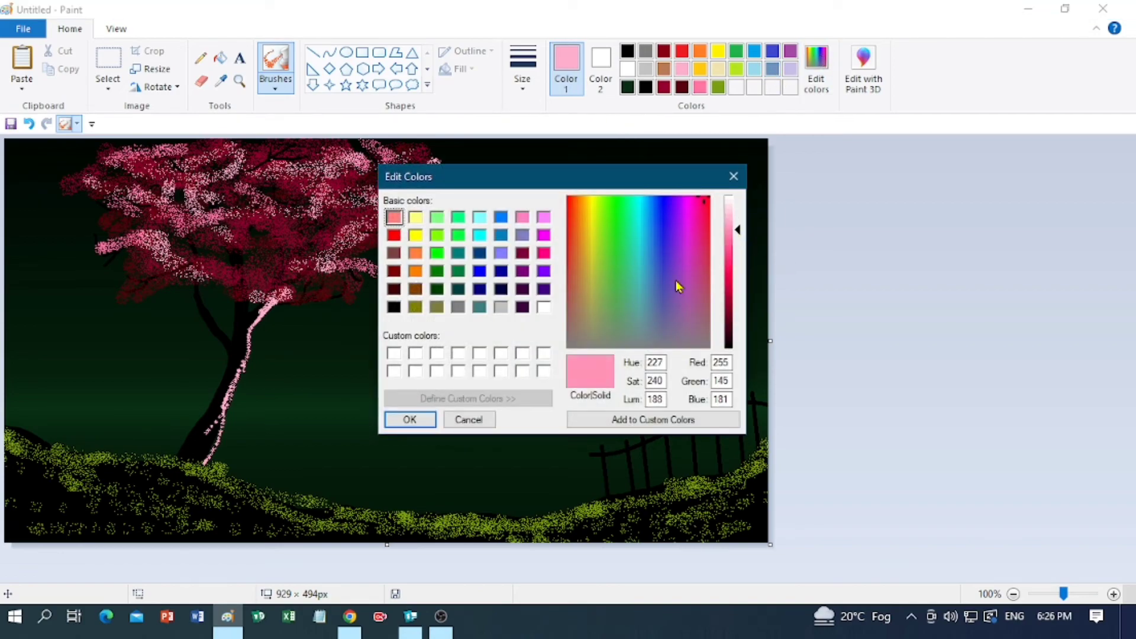
click(411, 420)
drag(229, 415, 202, 481)
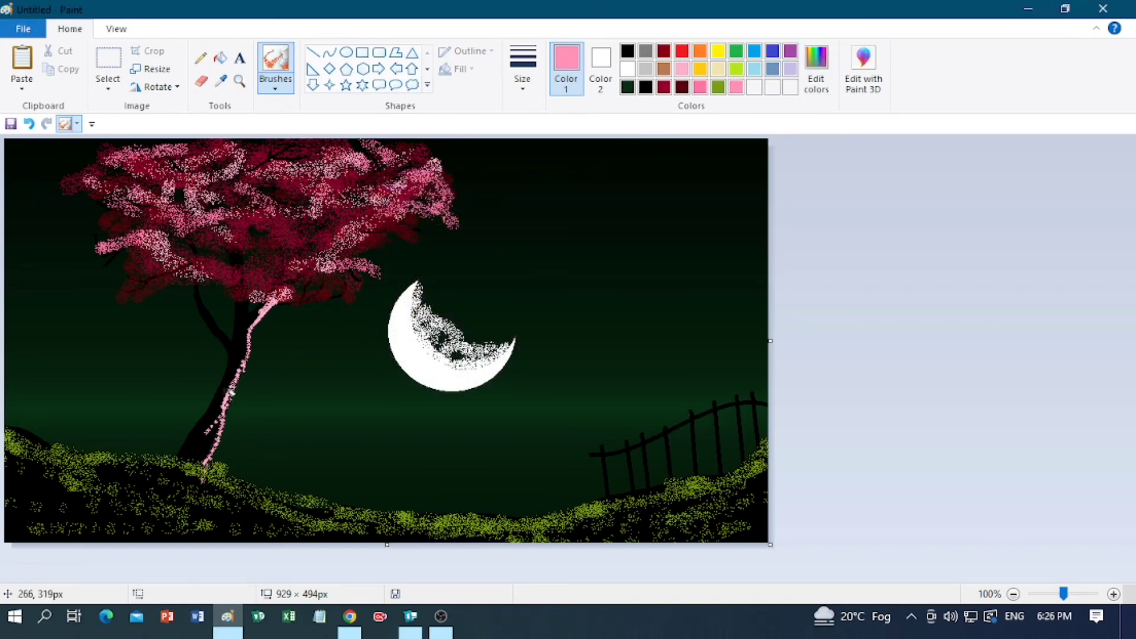
drag(257, 346, 205, 463)
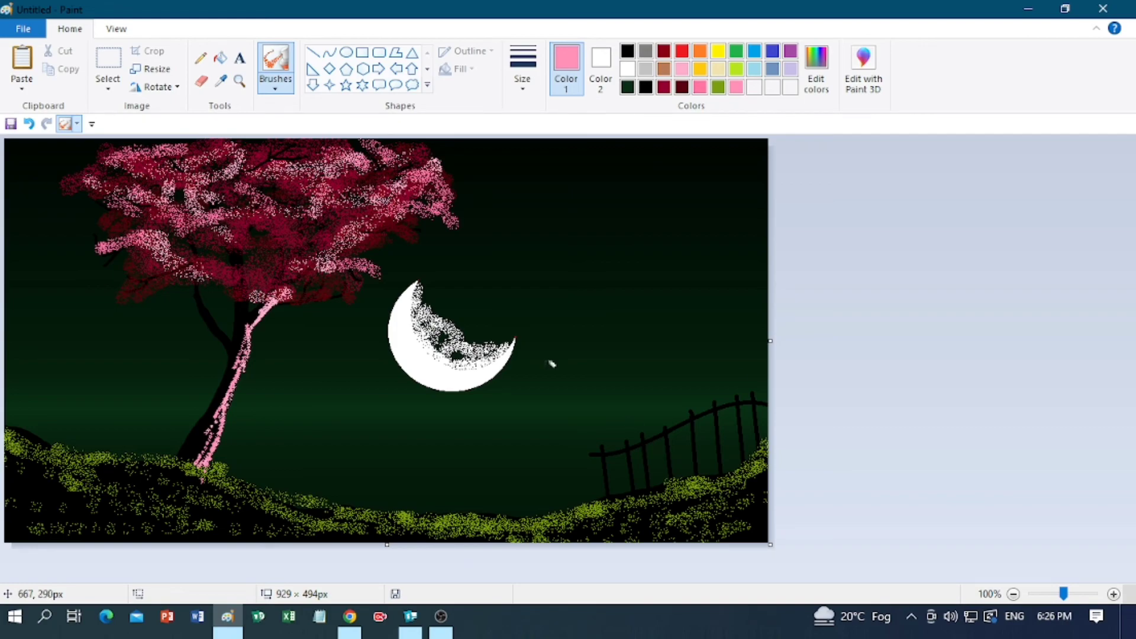
Step: Dot small white stars across the sky with the Pencil tool
click(200, 57)
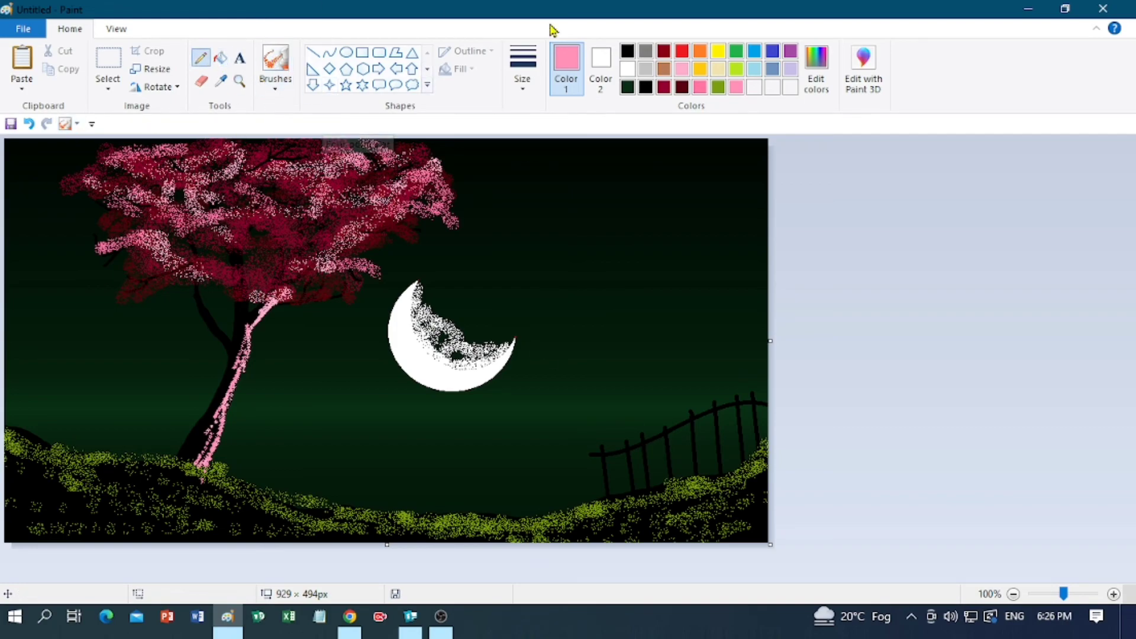
click(628, 68)
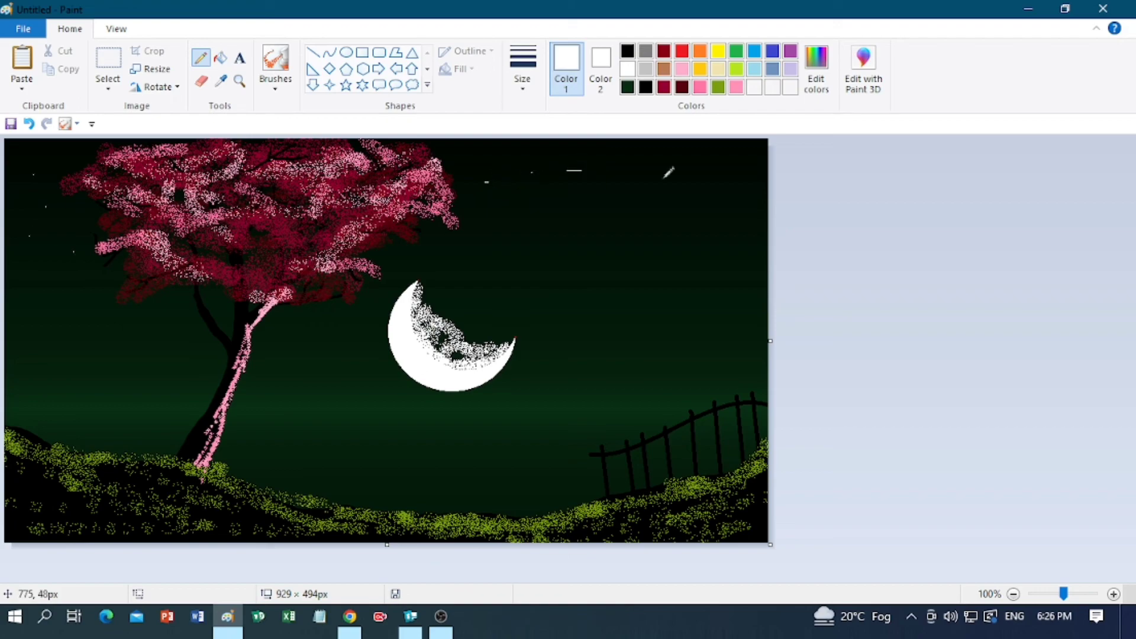
click(583, 168)
click(609, 168)
Step: Draw small white four-point stars of varying sizes across the sky around the moon, using the thinnest outline
click(329, 85)
drag(508, 169, 520, 204)
click(522, 71)
click(551, 117)
drag(641, 183, 650, 191)
drag(68, 207, 77, 211)
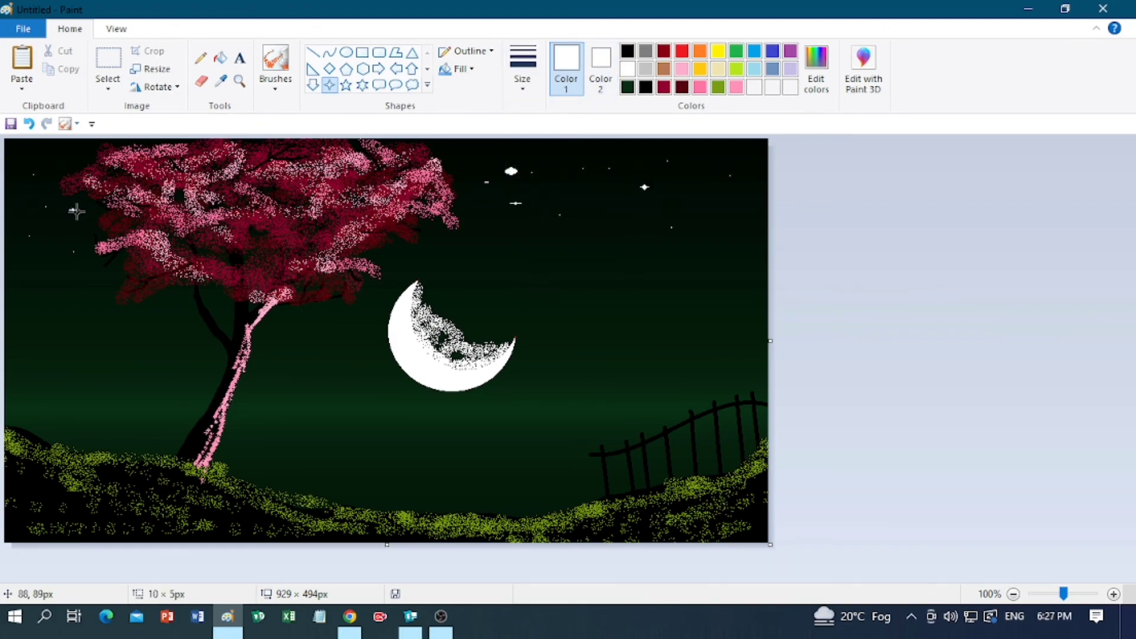
drag(462, 242, 471, 250)
drag(587, 236, 595, 244)
drag(668, 228, 674, 281)
drag(560, 273, 573, 281)
drag(728, 236, 708, 226)
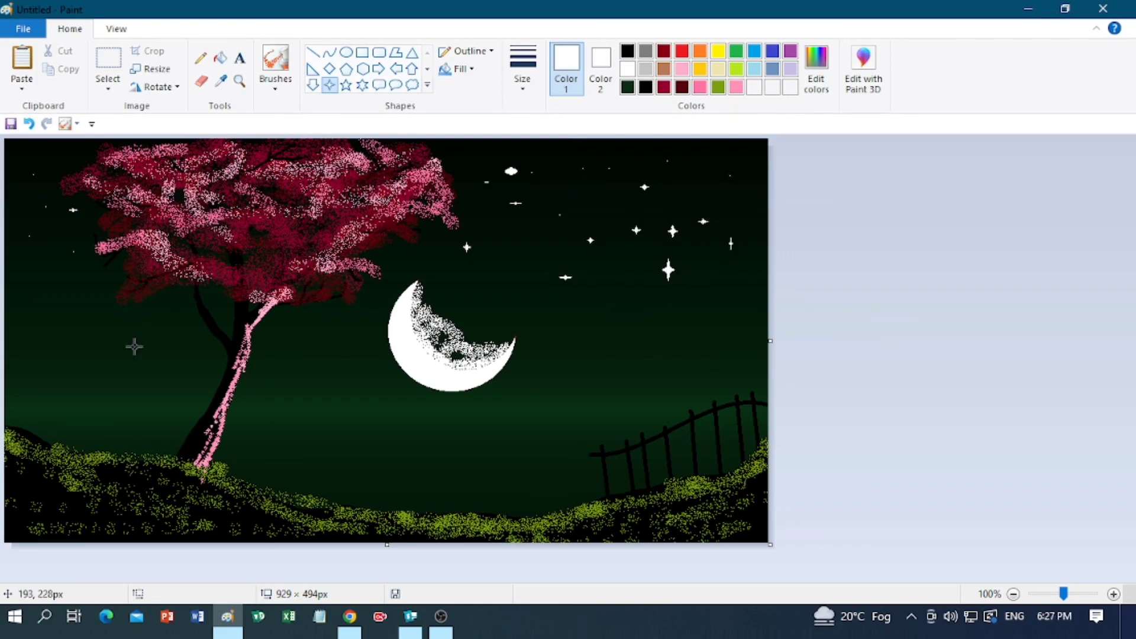